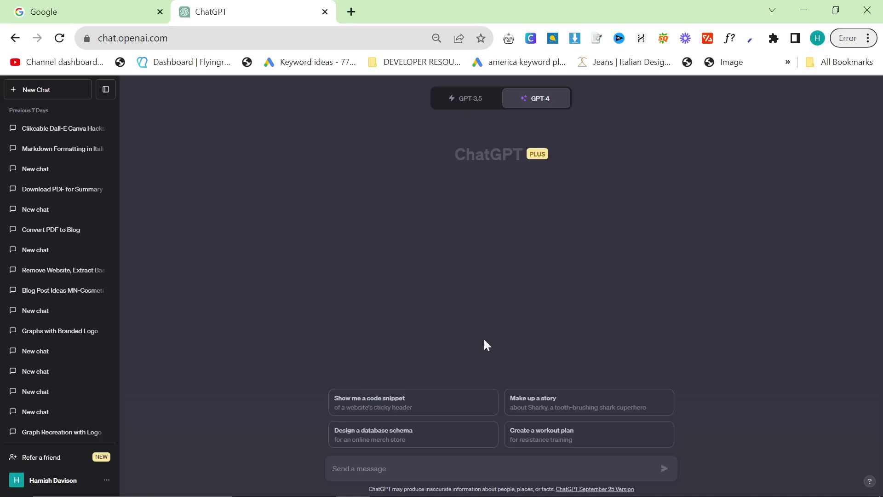
# Ask GPT-4 for a bookmarklet that gathers every link on a page and copies them to the clipboard.
pyautogui.moveTo(703, 496)
pyautogui.hotkey('ctrl', '+')
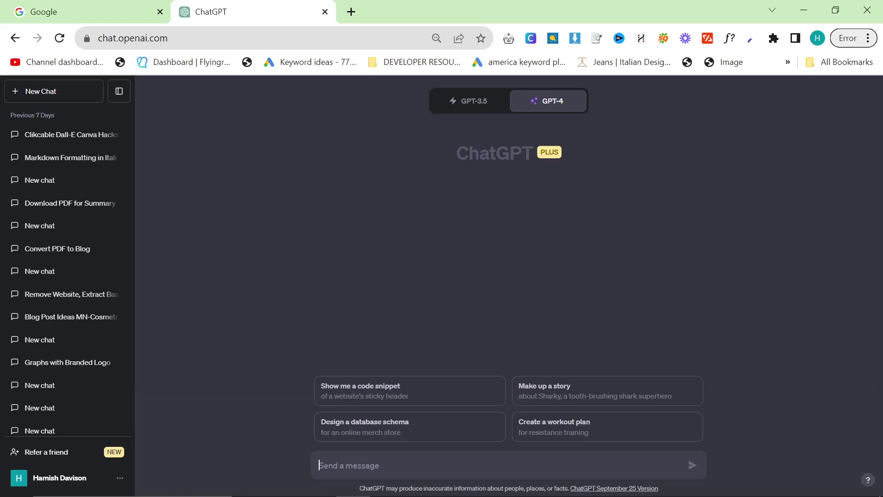
pyautogui.write('create a')
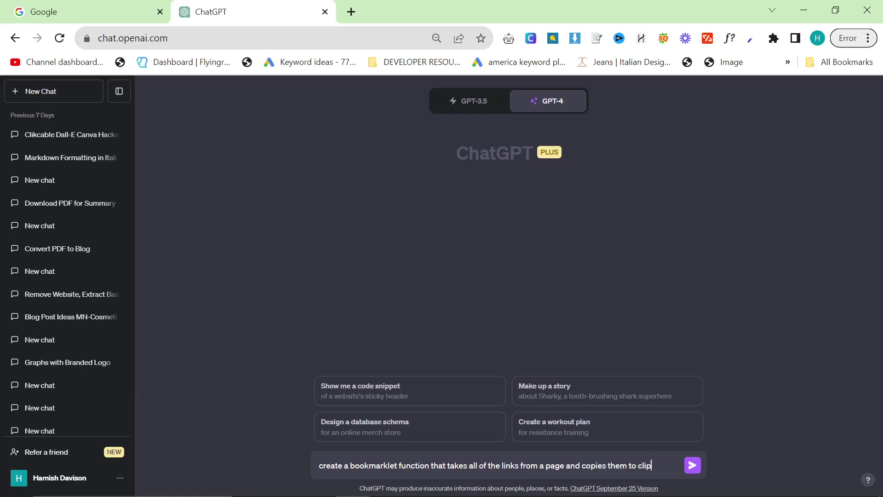
pyautogui.press('Return')
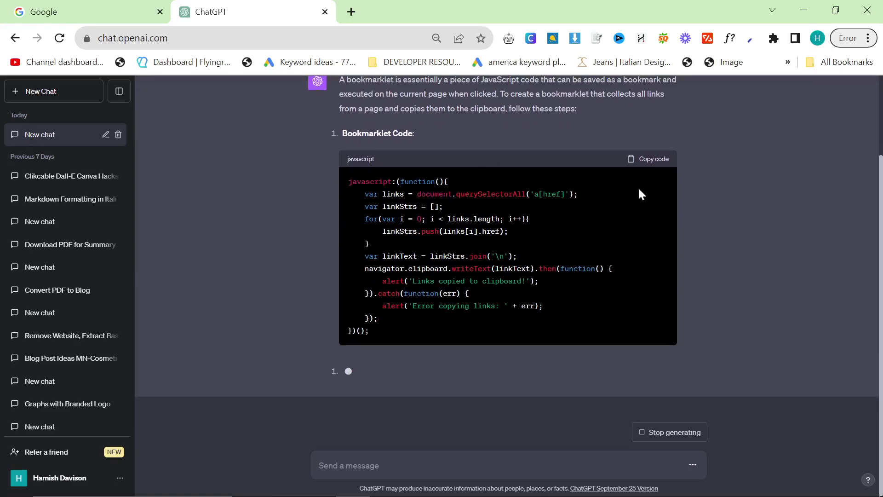
# Copy the bookmarklet code and start a new bookmark in the Bookmark manager.
pyautogui.click(661, 161)
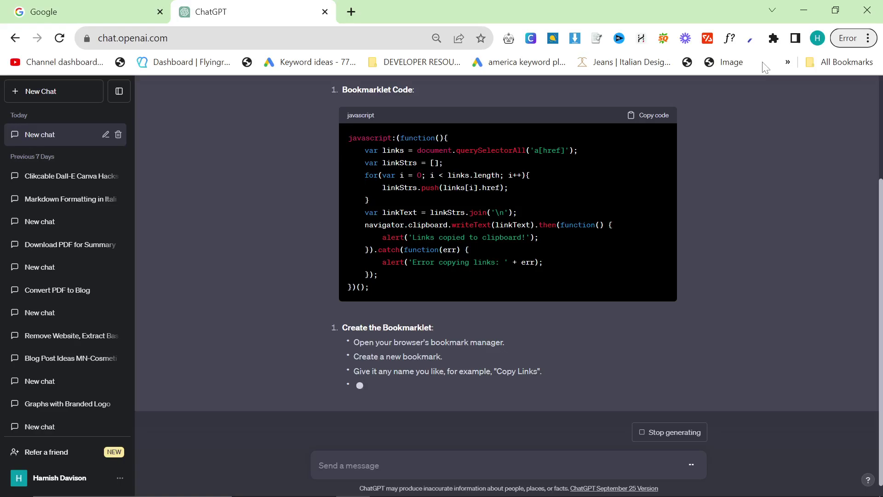
pyautogui.rightClick(763, 62)
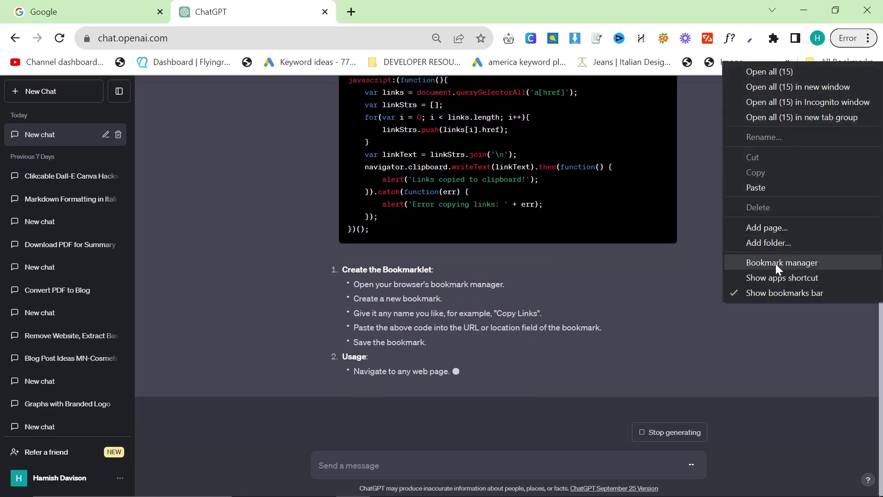
pyautogui.click(777, 263)
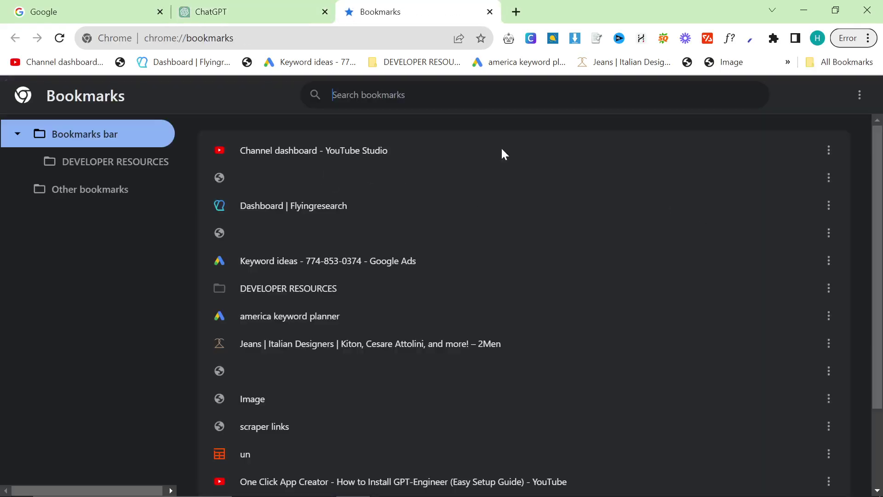
pyautogui.rightClick(812, 122)
pyautogui.click(769, 138)
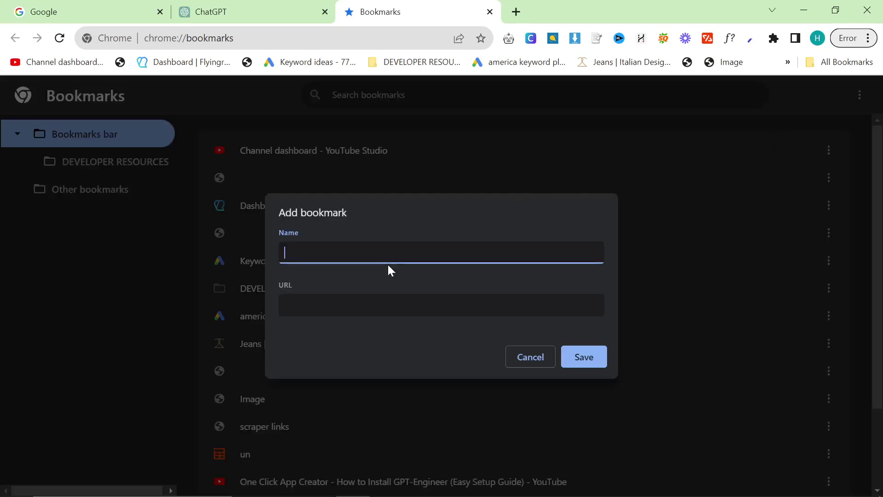
# Save the bookmark as 'link scraper v2' with the pasted code as its URL.
pyautogui.click(388, 305)
pyautogui.hotkey('ctrl', 'v')
pyautogui.hotkey('ctrl', 'a')
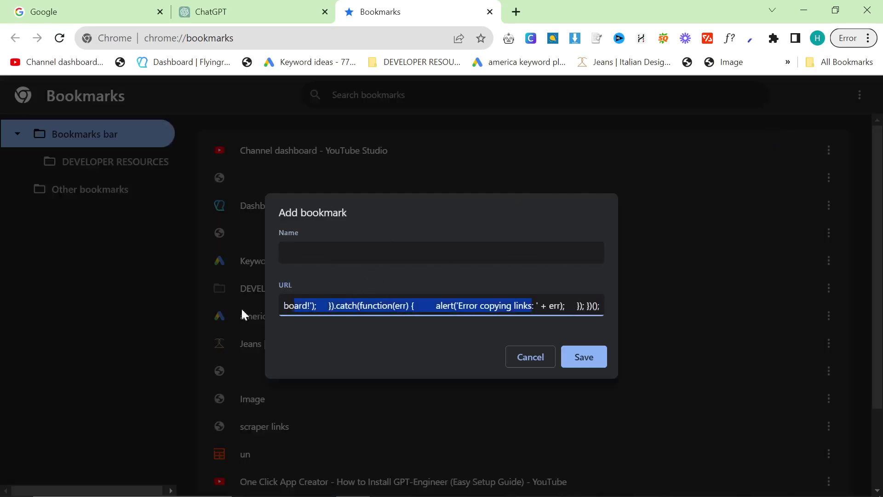
pyautogui.hotkey('shift', 'Tab')
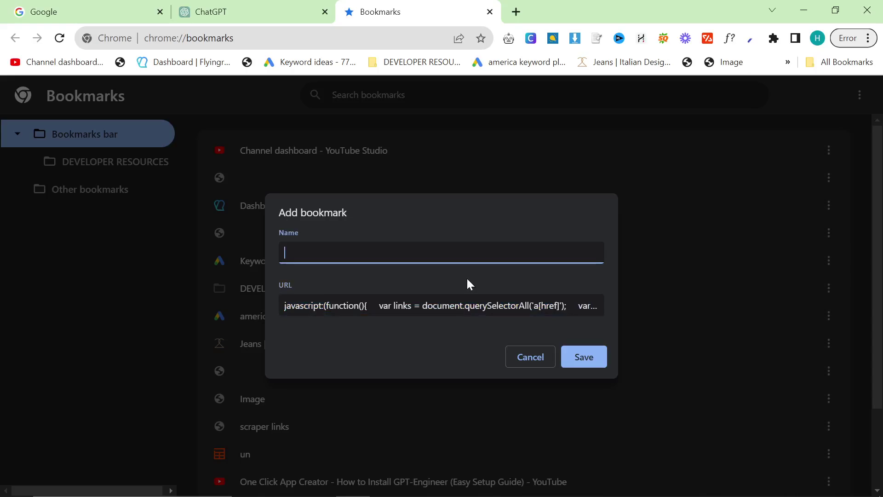
pyautogui.write('scra')
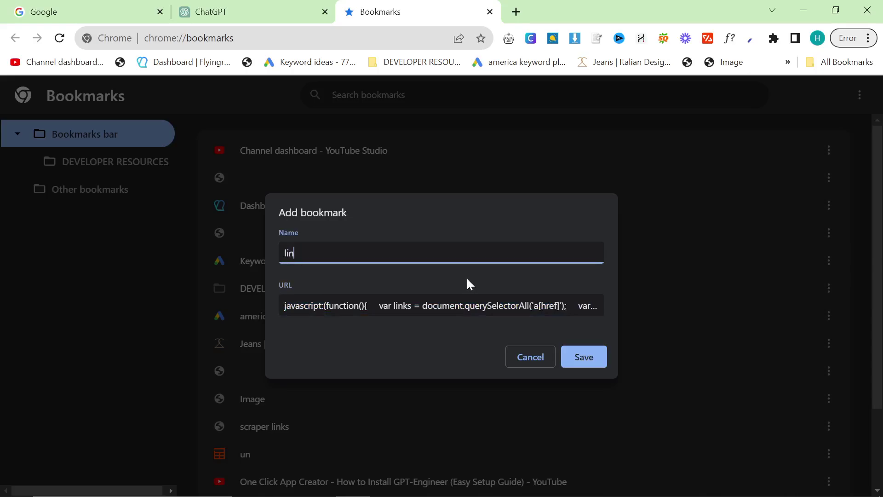
pyautogui.write('raper v2')
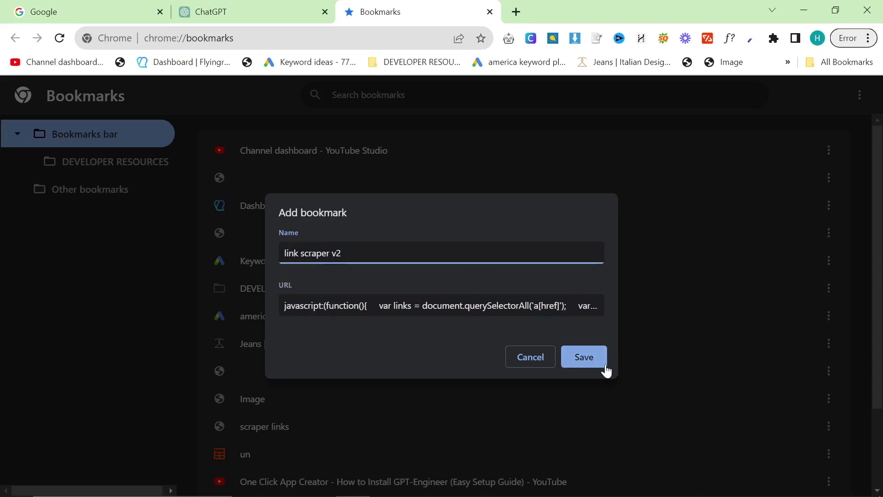
pyautogui.click(598, 364)
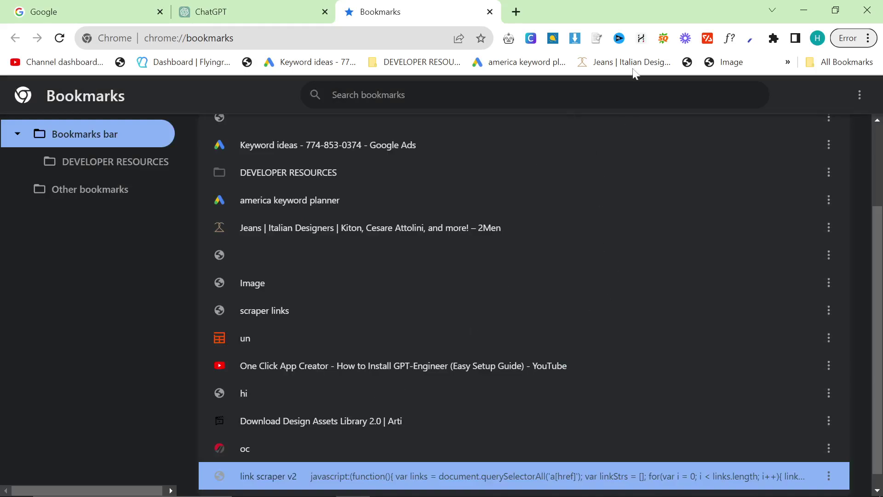
# Open 2men.it in a new tab and dismiss its discount sign-up popup.
pyautogui.click(788, 62)
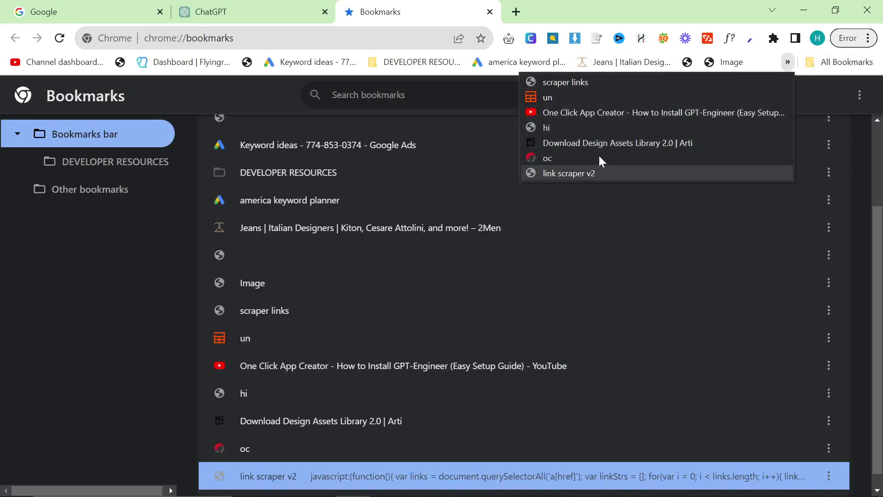
pyautogui.click(583, 21)
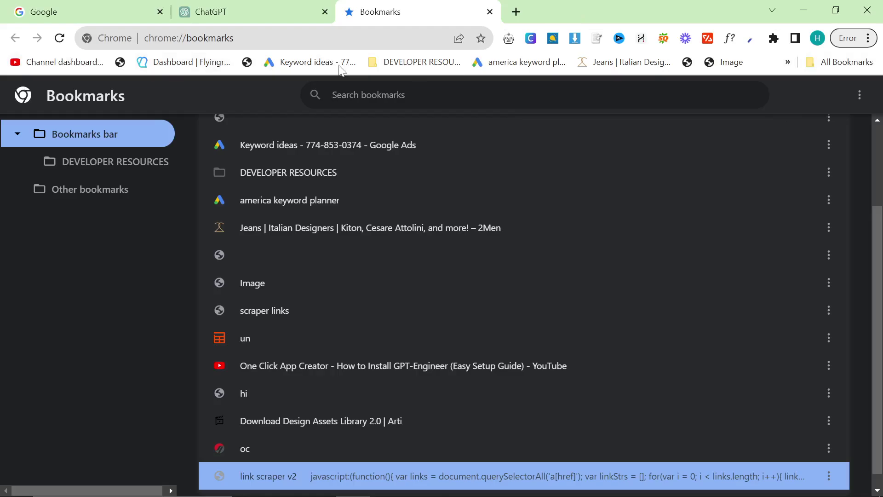
pyautogui.click(522, 13)
pyautogui.write('2men')
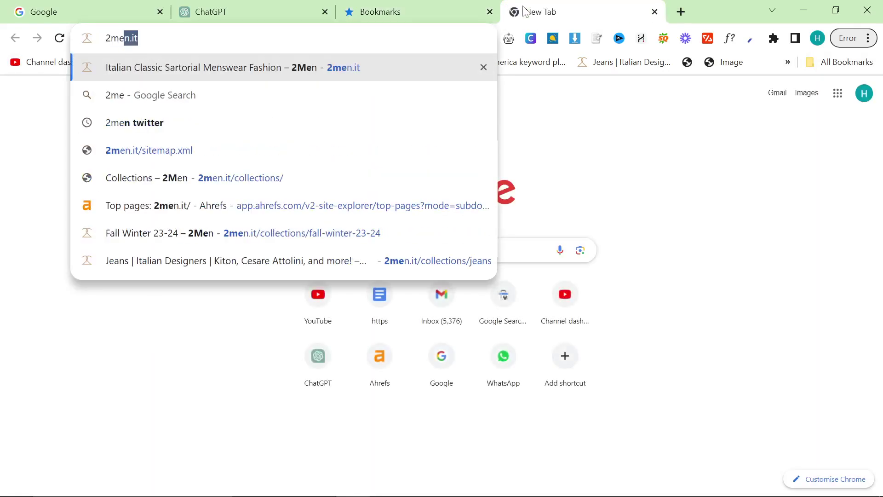
pyautogui.press('Return')
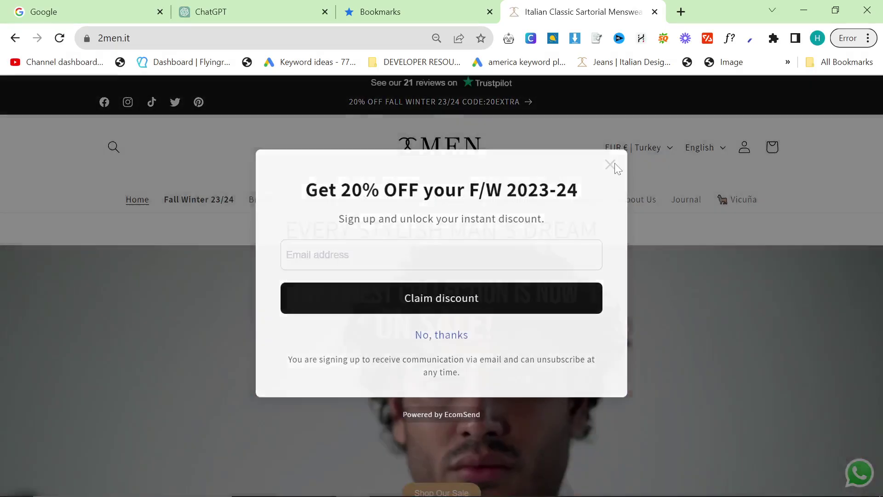
pyautogui.click(615, 165)
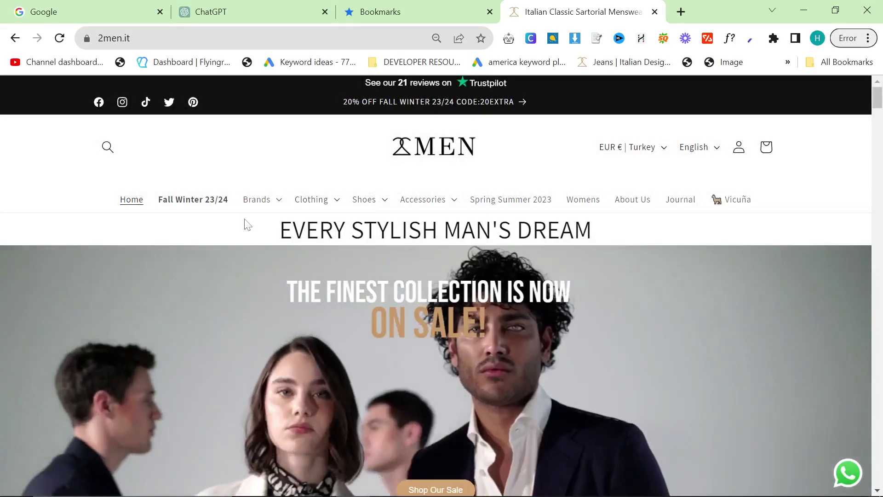
# Load the site's sitemap at 2men.it/sitemap.xml.
pyautogui.scroll(-2, 386, 238)
pyautogui.scroll(-5, 342, 283)
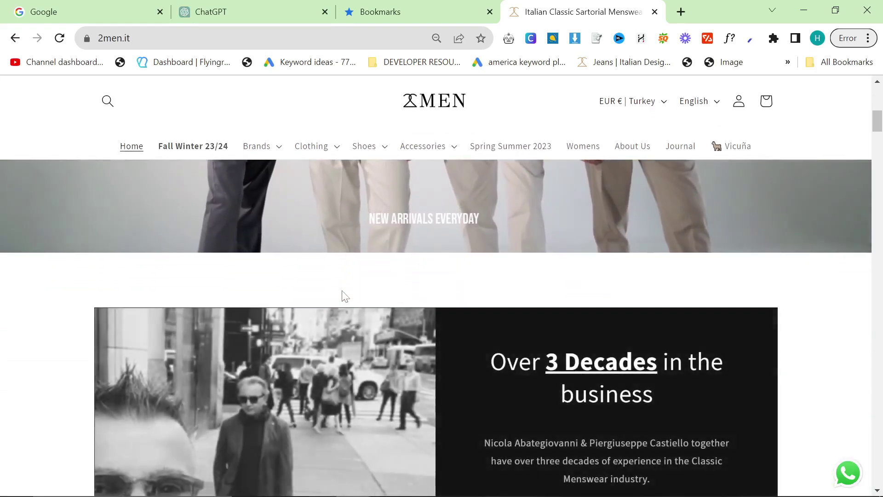
pyautogui.scroll(-10, 341, 290)
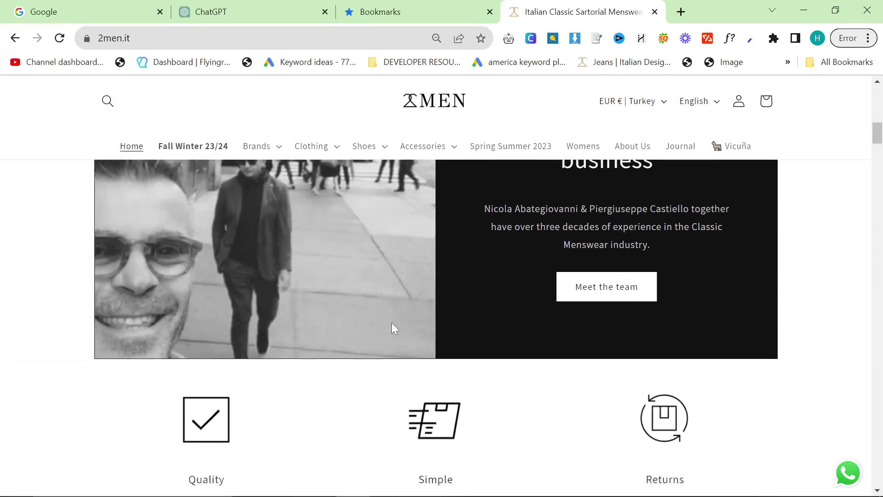
pyautogui.scroll(-5, 420, 339)
pyautogui.scroll(7, 258, 114)
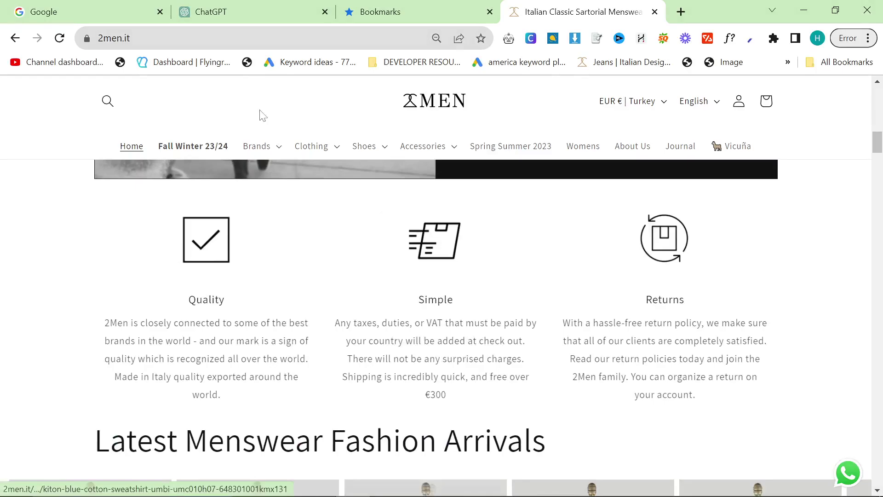
pyautogui.click(250, 38)
pyautogui.write('/sitemap')
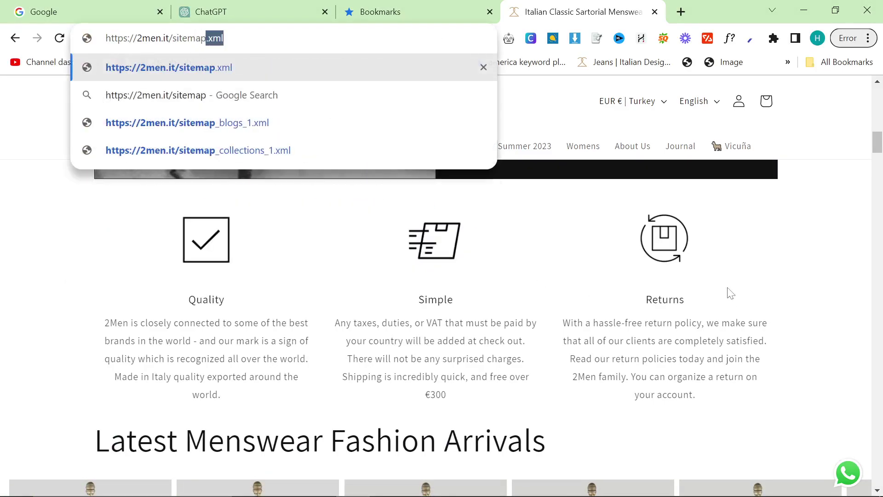
pyautogui.press('Return')
pyautogui.scroll(10, 609, 271)
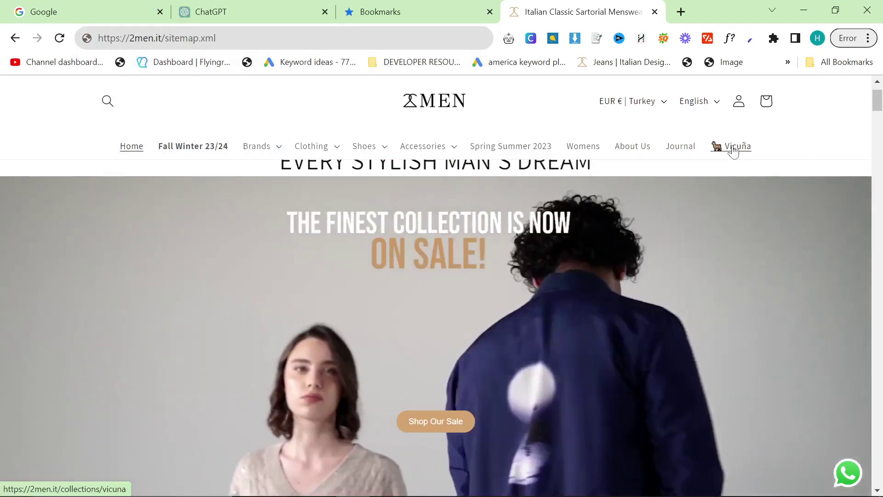
# Open the 2men.it Vicuña collection page and look through it.
pyautogui.click(733, 150)
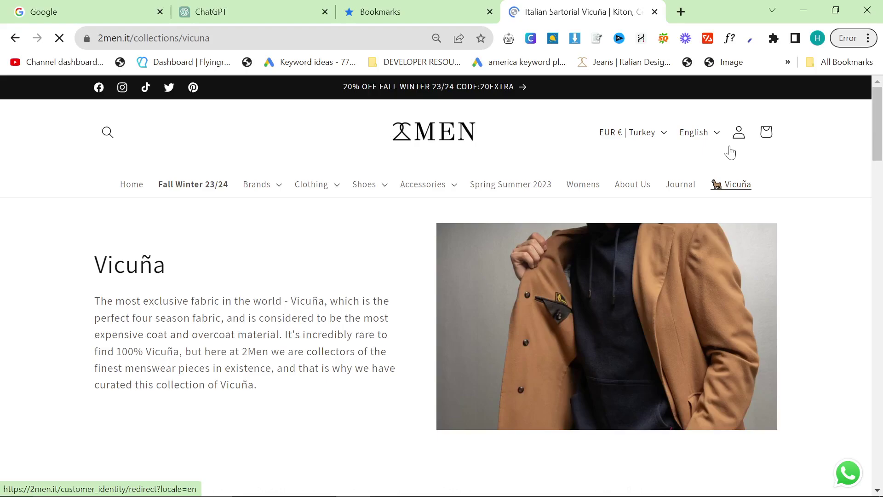
pyautogui.scroll(-2, 252, 290)
pyautogui.scroll(-12, 252, 291)
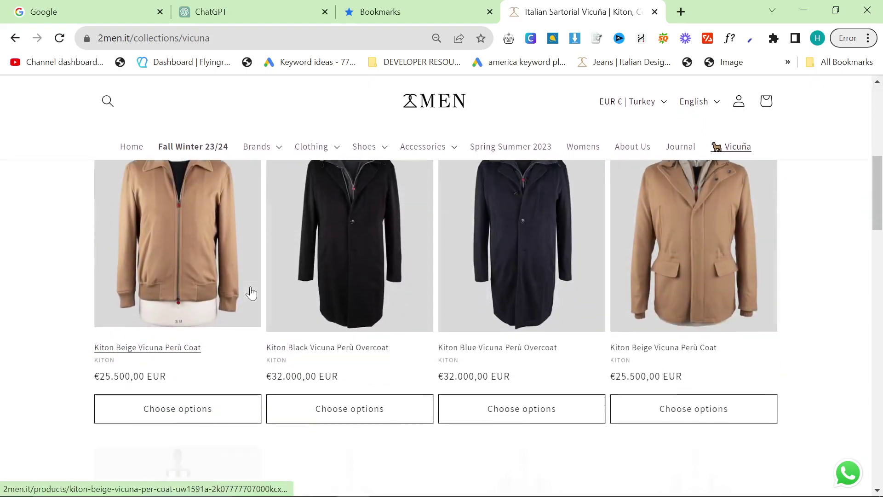
pyautogui.scroll(-13, 251, 307)
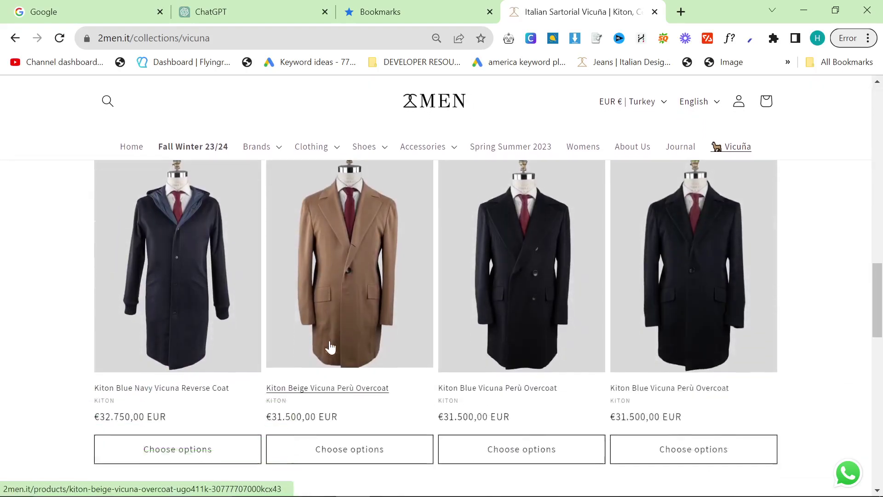
pyautogui.scroll(14, 342, 359)
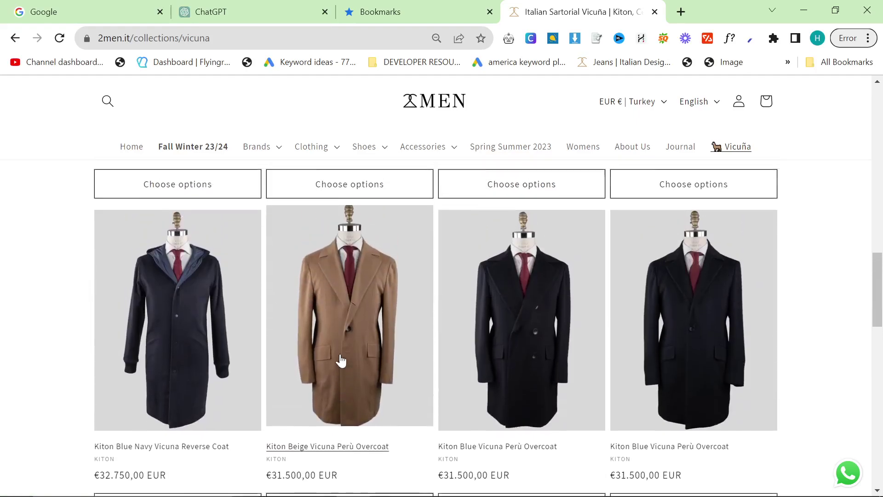
pyautogui.scroll(2, 251, 331)
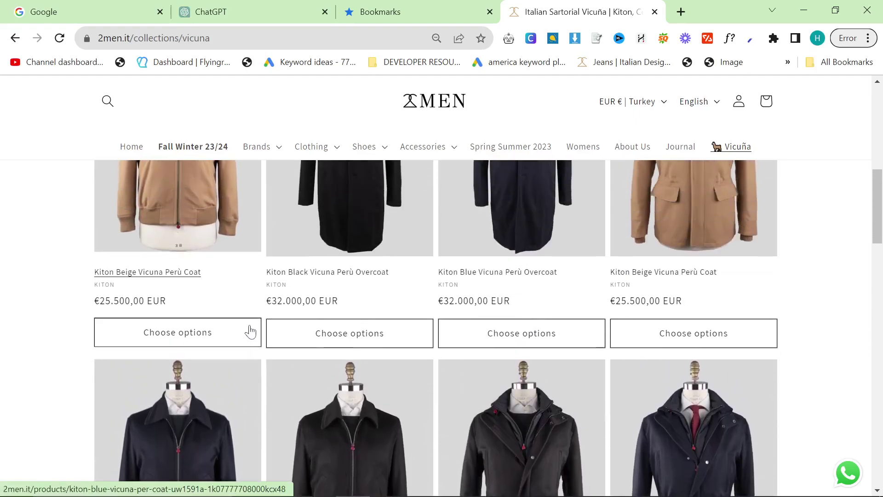
pyautogui.scroll(3, 434, 273)
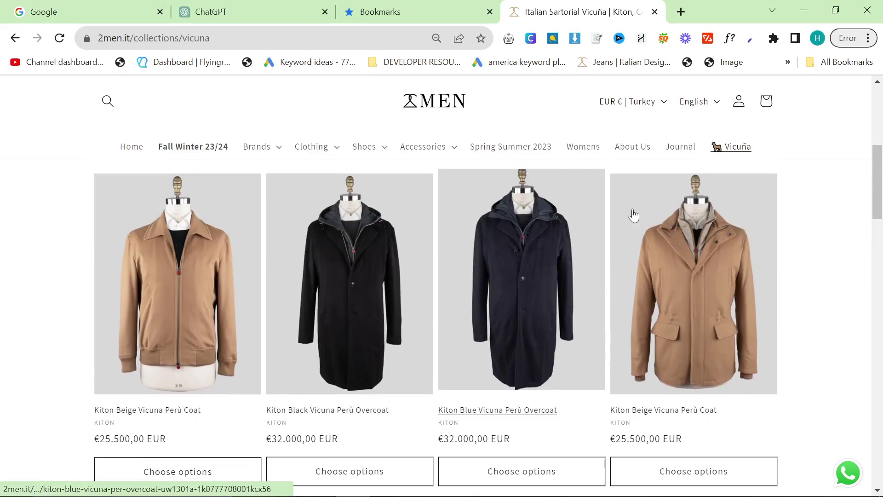
pyautogui.scroll(2, 634, 215)
# Run the link scraper v2 bookmarklet to copy all the collection page's links.
pyautogui.click(787, 62)
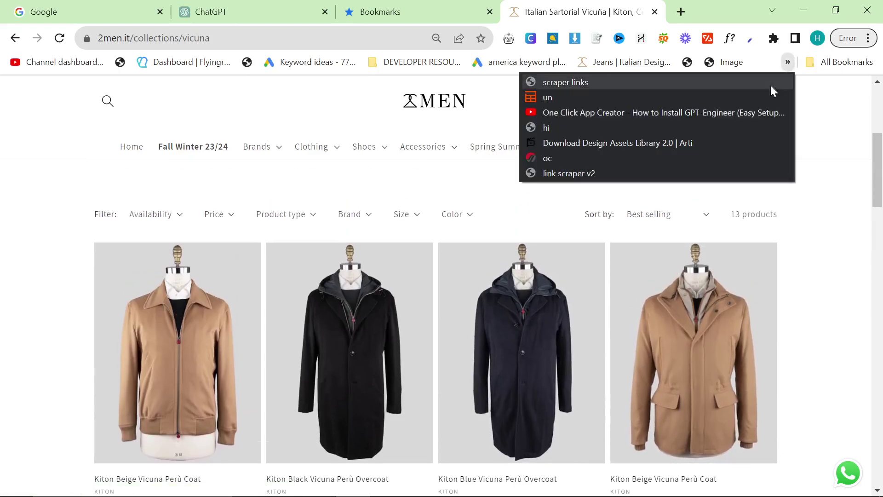
pyautogui.click(619, 171)
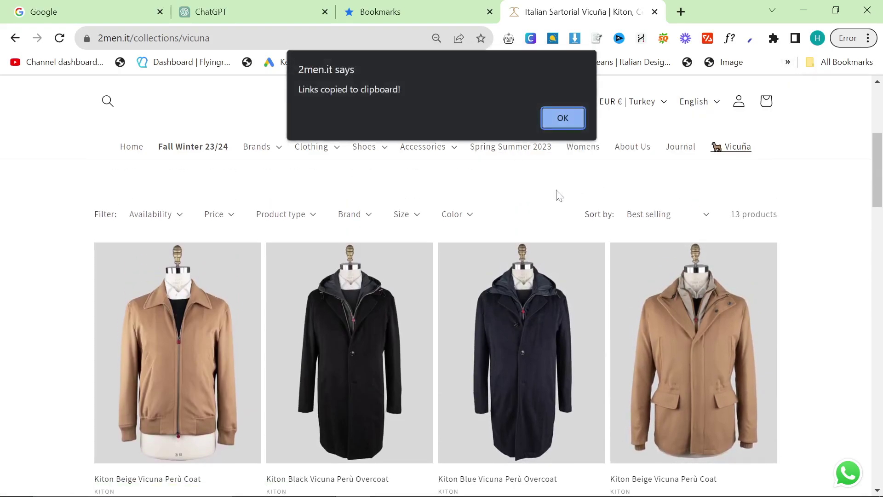
pyautogui.click(563, 118)
pyautogui.click(681, 12)
# Create a blank spreadsheet via sheets.new and search Google for site:2men.it intitle:vicuna.
pyautogui.write('sheets.new')
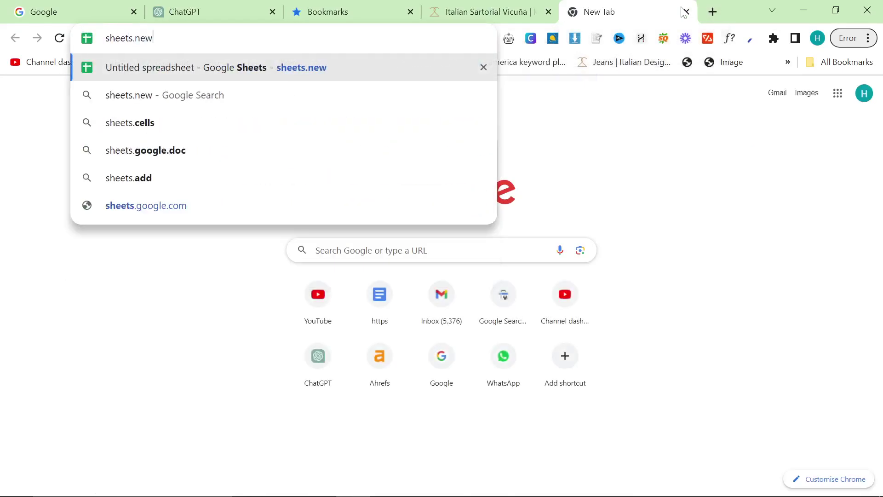
pyautogui.press('Return')
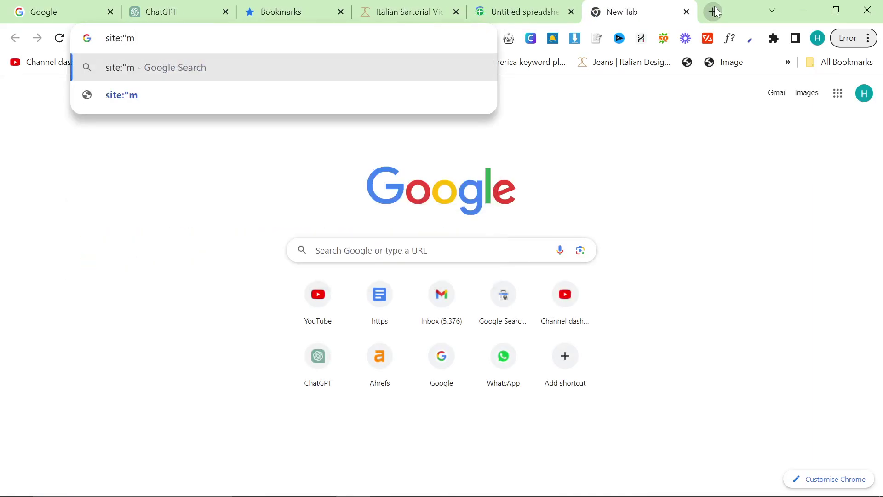
pyautogui.press('BackSpace')
pyautogui.press('BackSpace')
pyautogui.write('2men.it ')
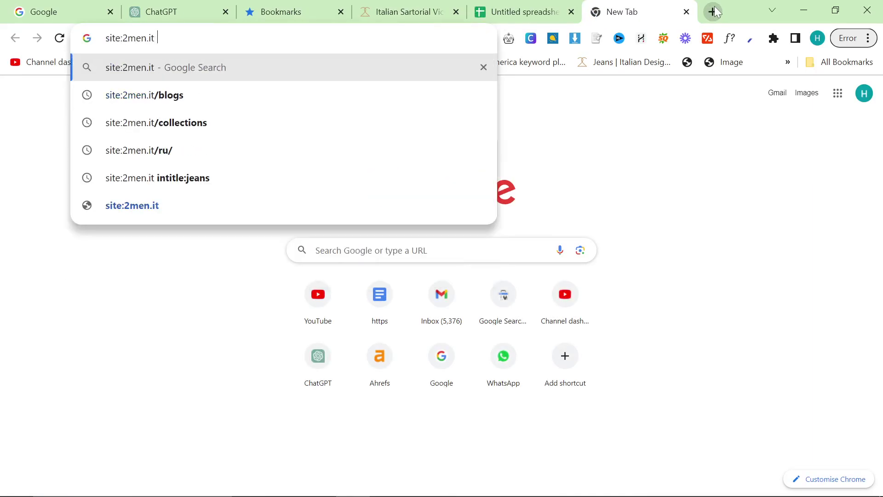
pyautogui.write('intitle:vicuna')
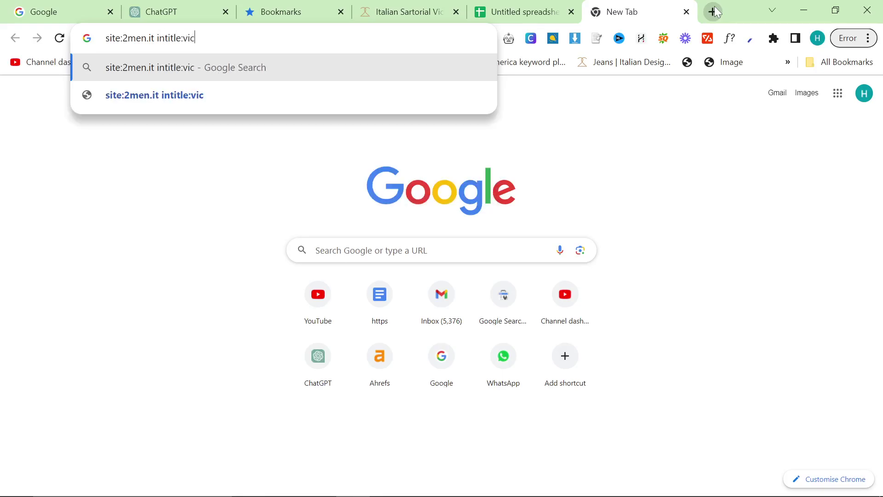
pyautogui.press('Return')
pyautogui.scroll(-15, 354, 273)
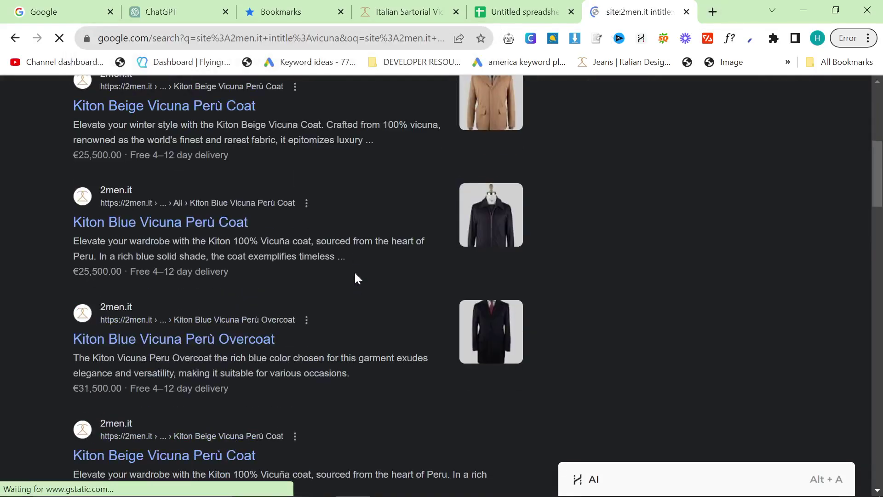
pyautogui.scroll(-5, 332, 264)
# Paste the 923 scraped links into column A of the new spreadsheet.
pyautogui.scroll(3, 331, 265)
pyautogui.click(519, 11)
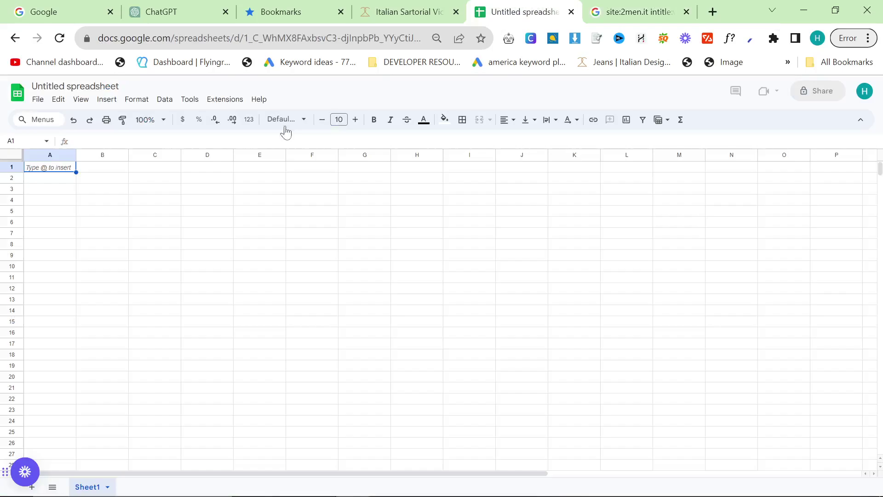
pyautogui.hotkey('ctrl', 'v')
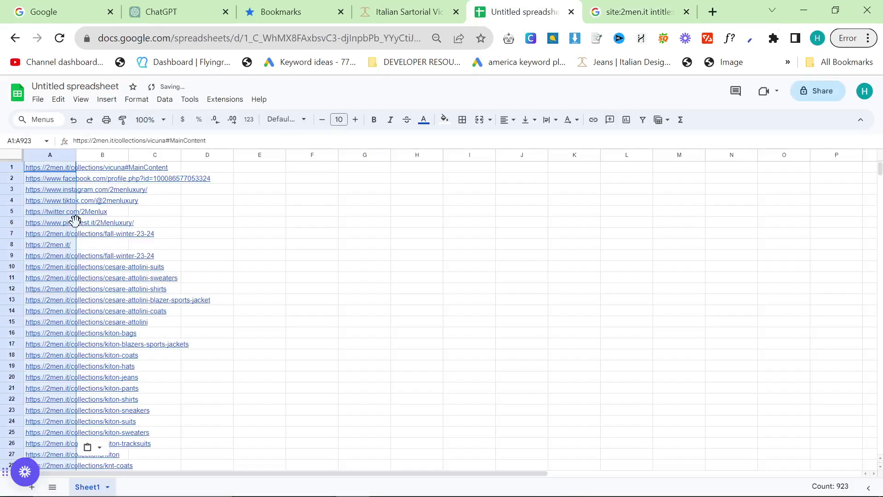
pyautogui.scroll(-20, 56, 260)
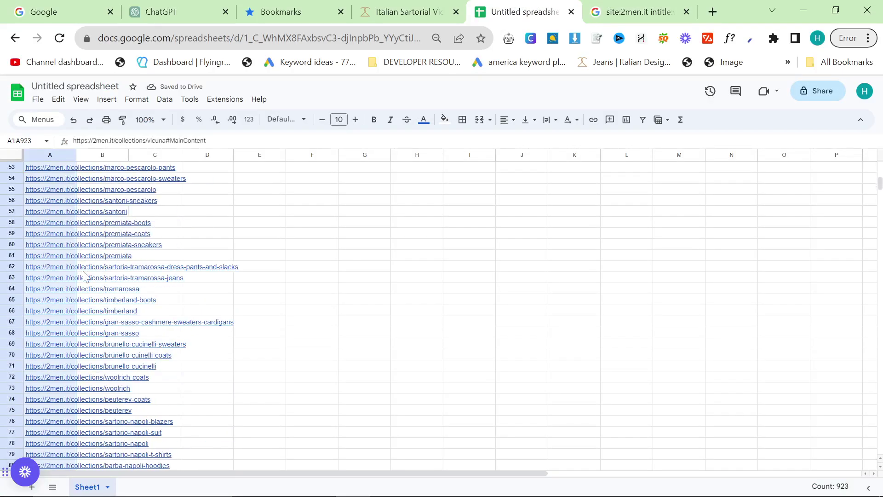
pyautogui.scroll(-6, 77, 270)
# Find 'product' and select the 26 product URLs in A855:A880.
pyautogui.hotkey('ctrl', 'f')
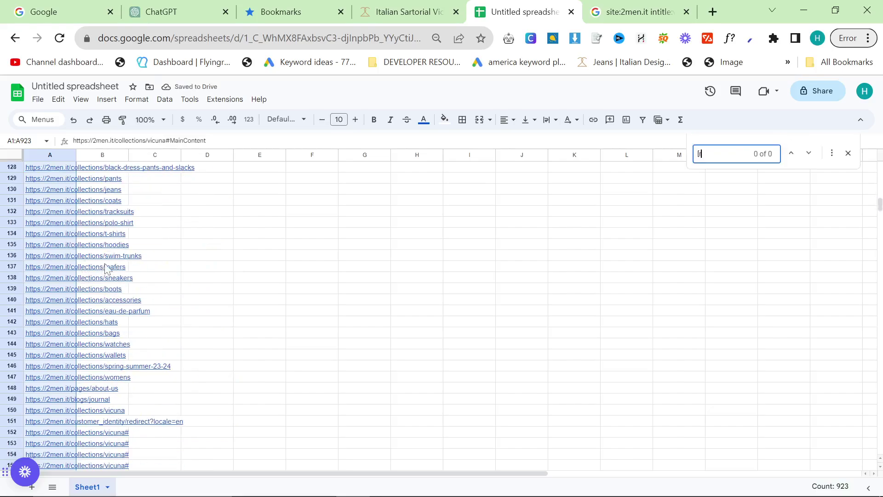
pyautogui.write('product')
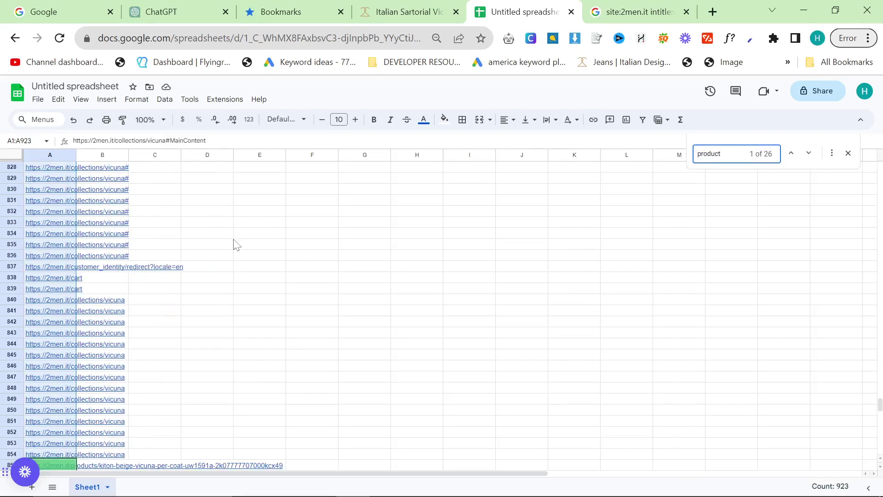
pyautogui.scroll(-3, 98, 341)
pyautogui.click(59, 348)
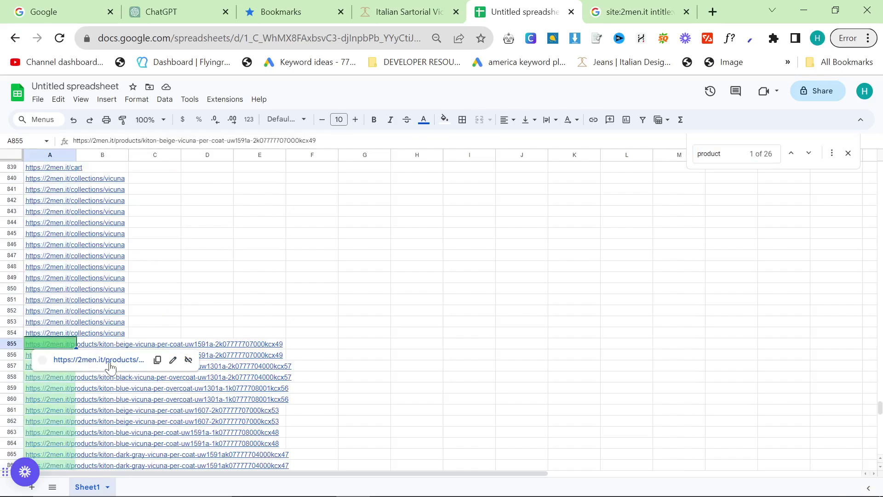
pyautogui.scroll(-6, 51, 363)
pyautogui.keyDown('shift'); pyautogui.click(44, 379); pyautogui.keyUp('shift')
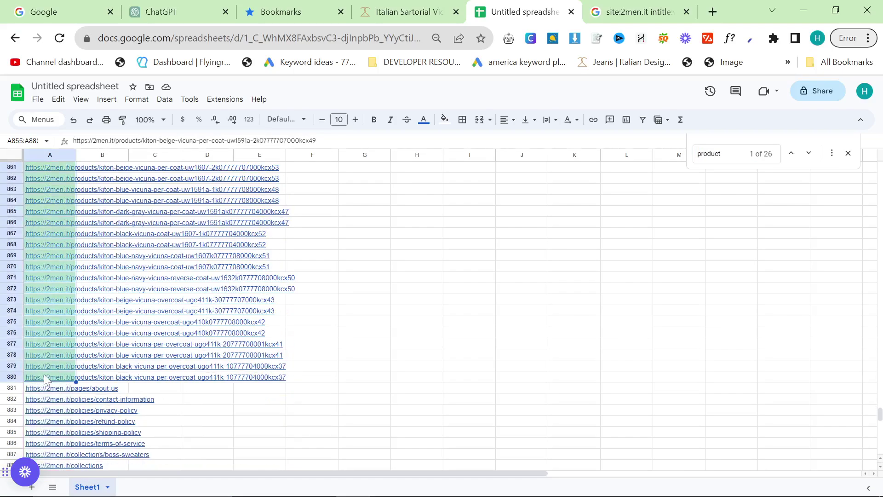
pyautogui.hotkey('ctrl', 'a')
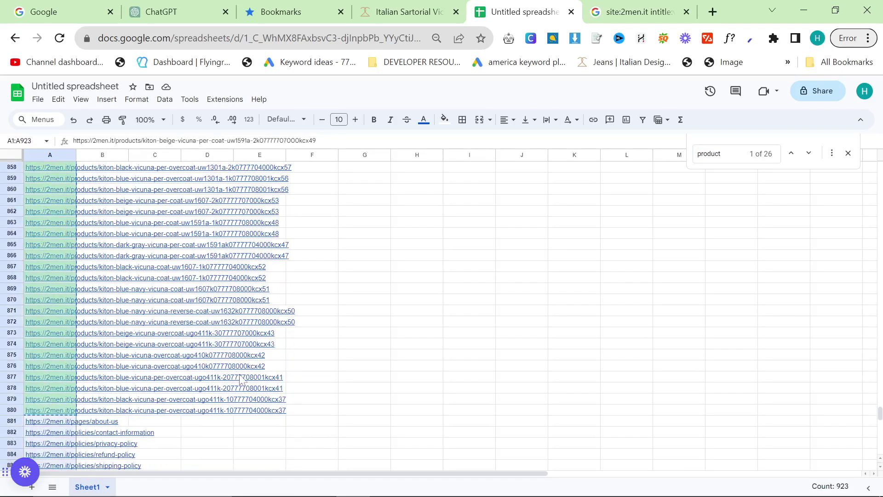
pyautogui.scroll(20, 216, 370)
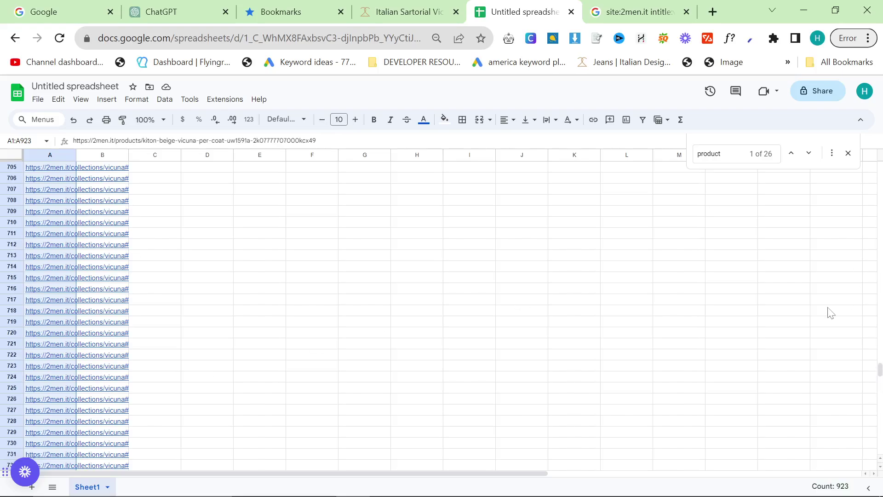
pyautogui.scroll(-20, 151, 331)
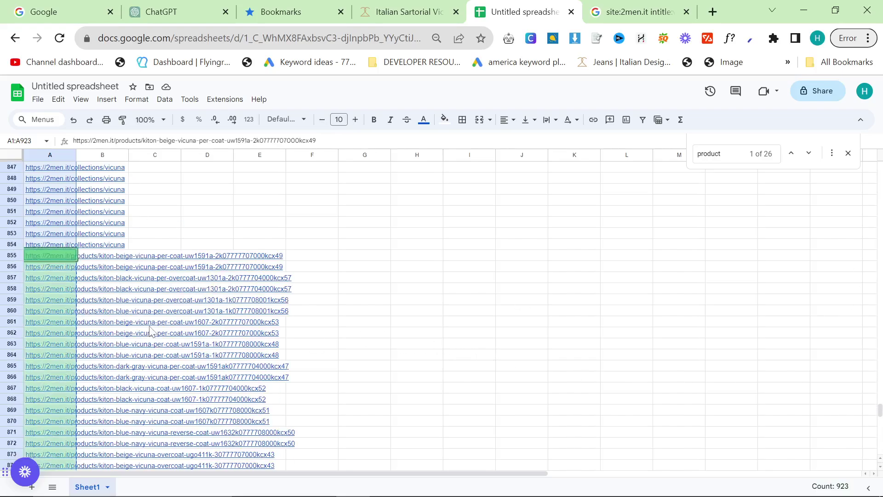
pyautogui.click(48, 251)
pyautogui.scroll(-3, 276, 380)
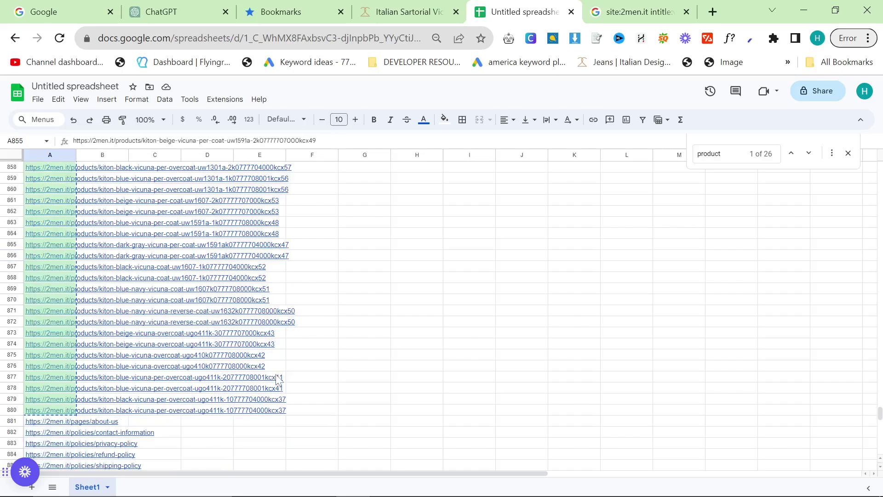
pyautogui.keyDown('shift'); pyautogui.click(25, 413); pyautogui.keyUp('shift')
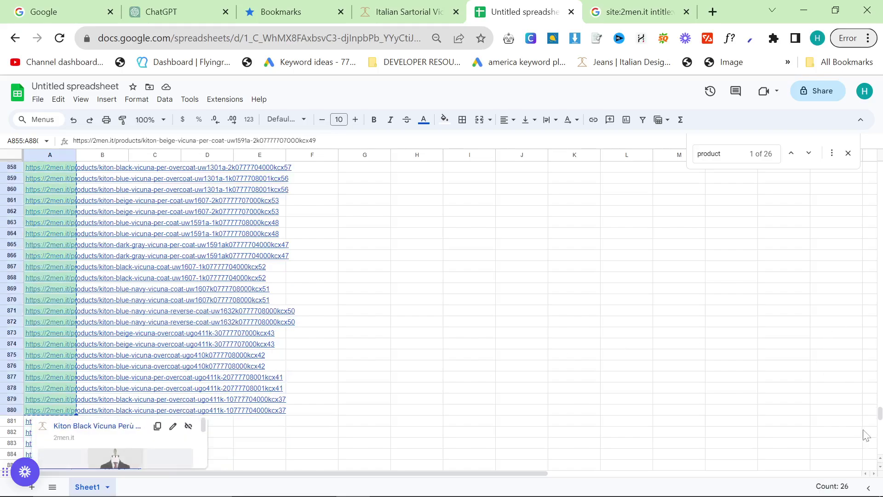
pyautogui.moveTo(878, 410); pyautogui.dragTo(878, 167)
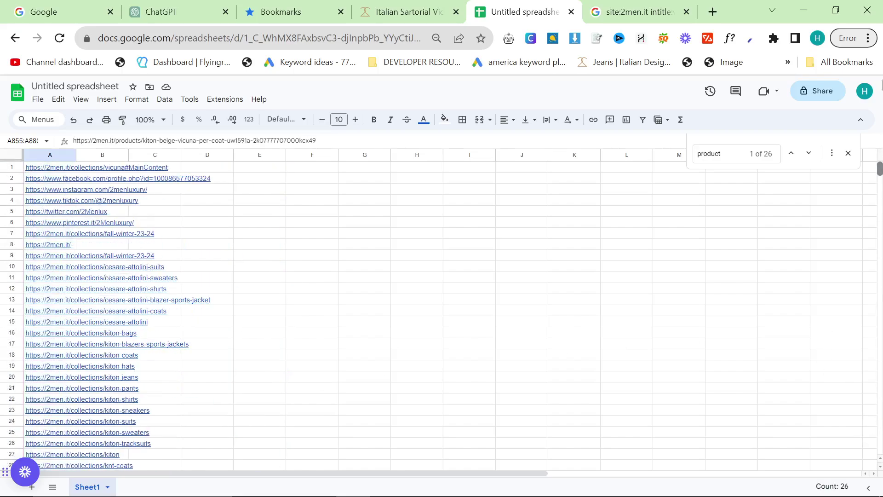
# Replace column A's contents with only the 26 product URLs.
pyautogui.click(69, 170)
pyautogui.hotkey('ctrl', 'shift', 'Down')
pyautogui.press('Delete')
pyautogui.hotkey('ctrl', 'v')
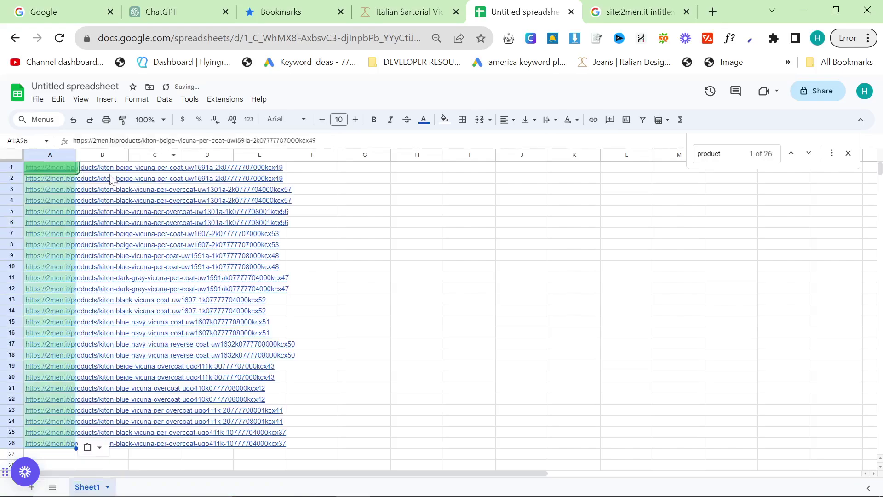
pyautogui.hotkey('ctrl', 'f')
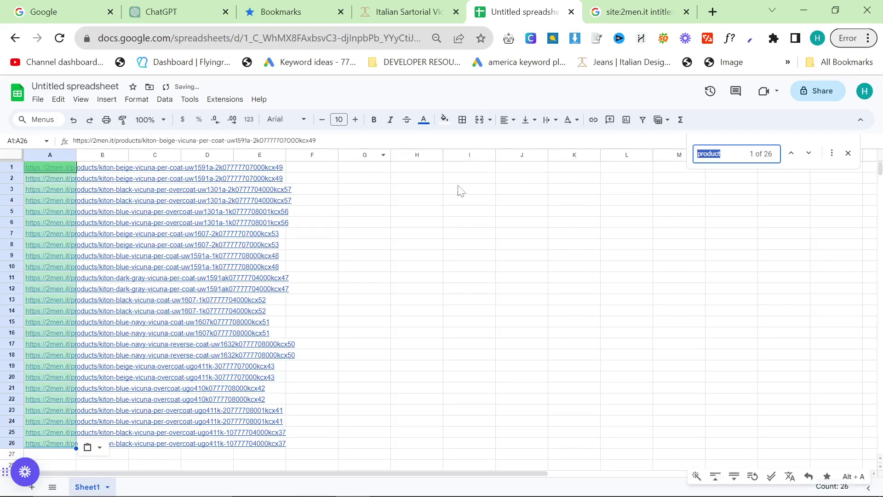
pyautogui.click(831, 153)
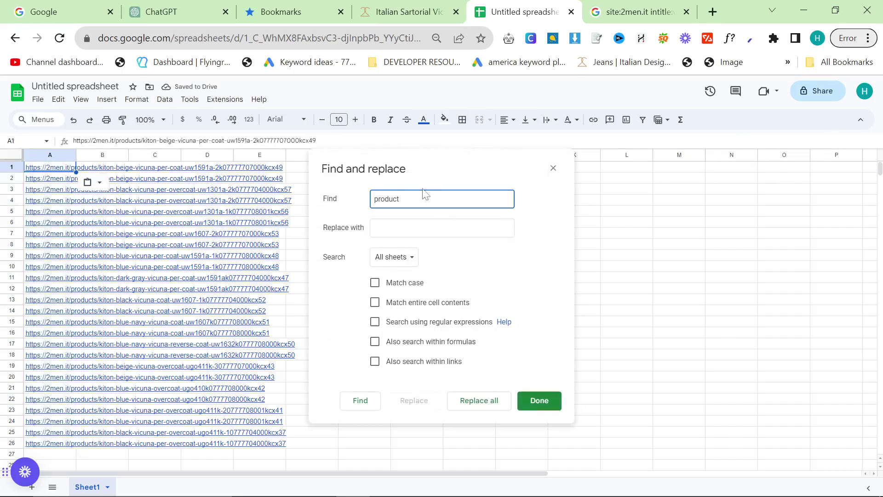
pyautogui.click(281, 189)
pyautogui.hotkey('ctrl', 'h')
pyautogui.write('https://2men.it')
pyautogui.click(480, 401)
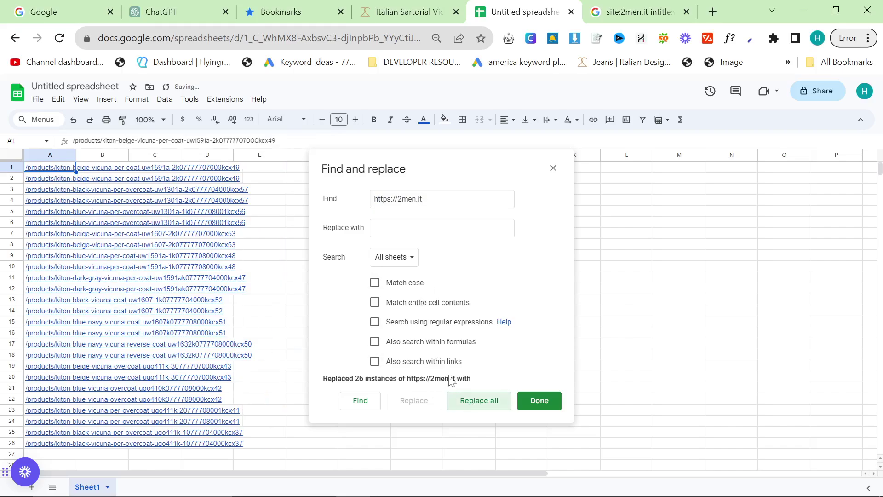
pyautogui.click(554, 169)
# Select the 26 /products/ link paths in A1:A26.
pyautogui.scroll(-3, 136, 256)
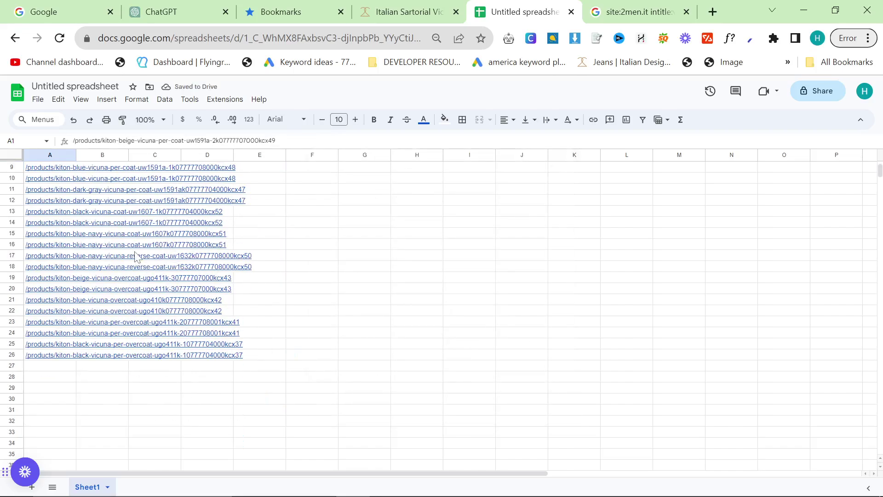
pyautogui.click(37, 359)
pyautogui.scroll(3, 37, 358)
pyautogui.keyDown('shift'); pyautogui.click(51, 168); pyautogui.keyUp('shift')
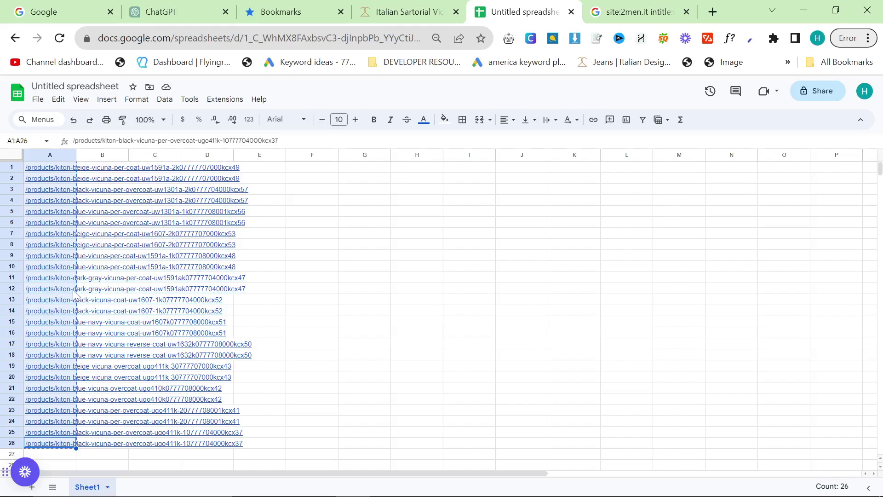
# Start a new ChatGPT chat, closing Custom instructions without changes.
pyautogui.click(172, 13)
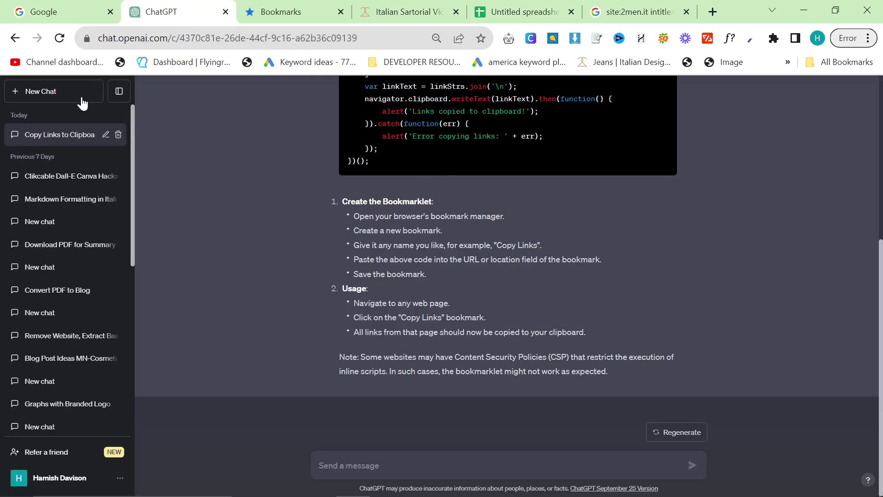
pyautogui.click(82, 96)
pyautogui.click(69, 476)
pyautogui.click(51, 396)
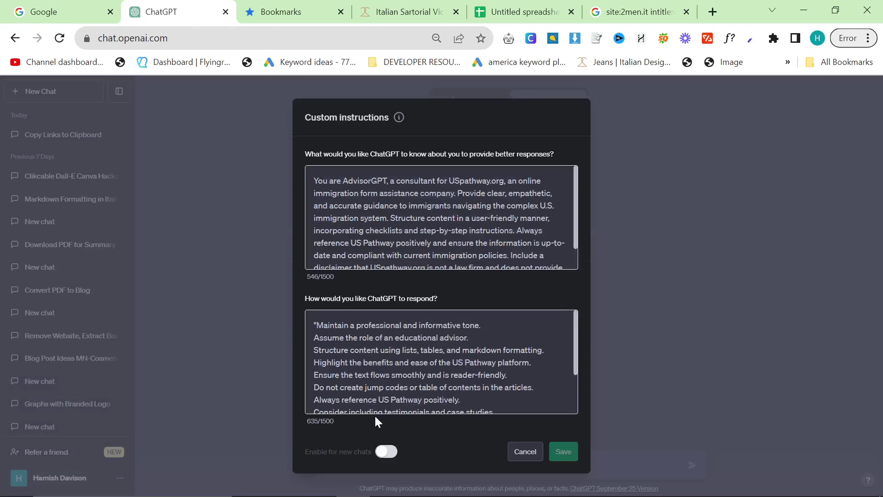
pyautogui.press('Escape')
# Send 'Write an article about Vicuna, use these internal links:' followed by the pasted product links.
pyautogui.write('W')
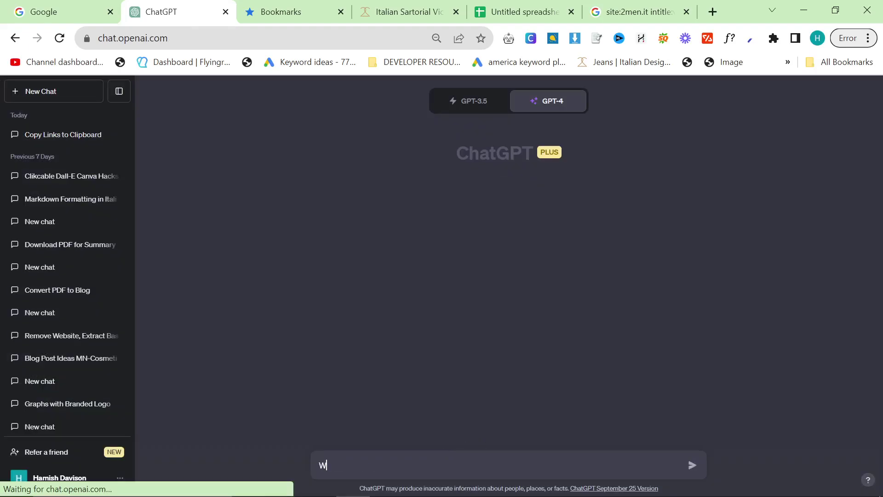
pyautogui.write('rite an article about Vicuna, use these intern')
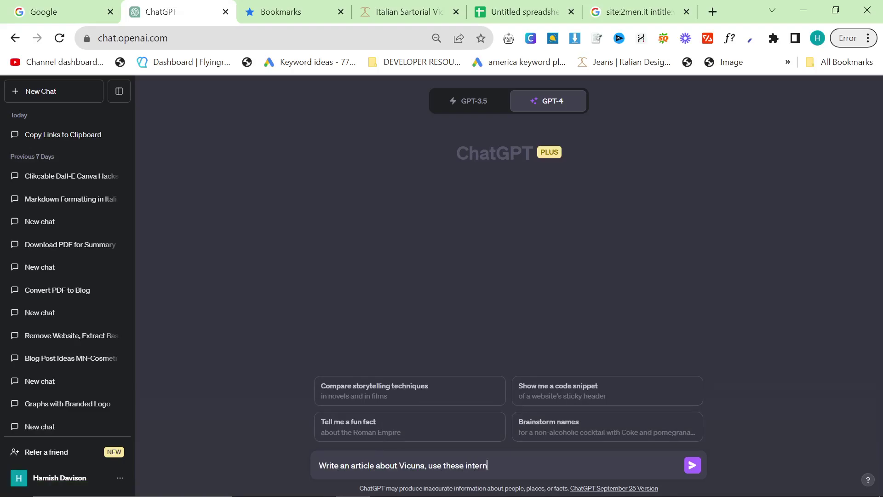
pyautogui.write('al links:')
pyautogui.hotkey('shift', 'Return')
pyautogui.hotkey('shift', 'Return')
pyautogui.hotkey('ctrl', 'v')
pyautogui.press('Return')
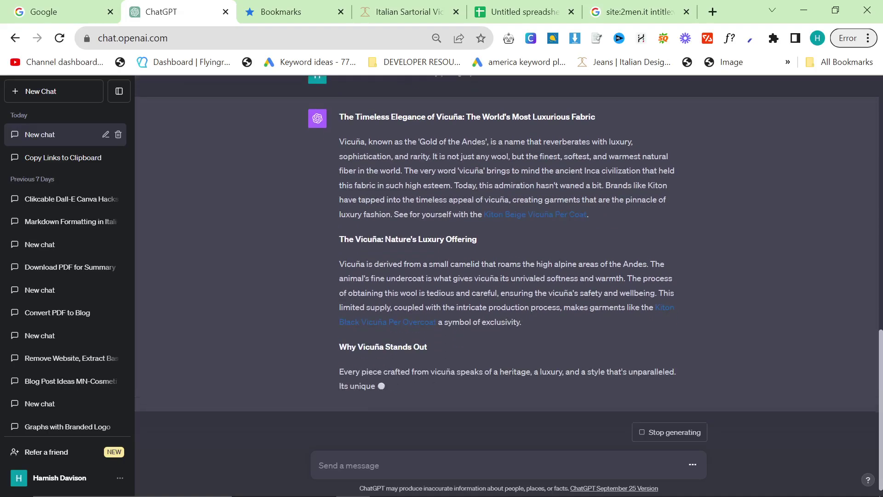
pyautogui.click(423, 8)
pyautogui.scroll(-5, 178, 250)
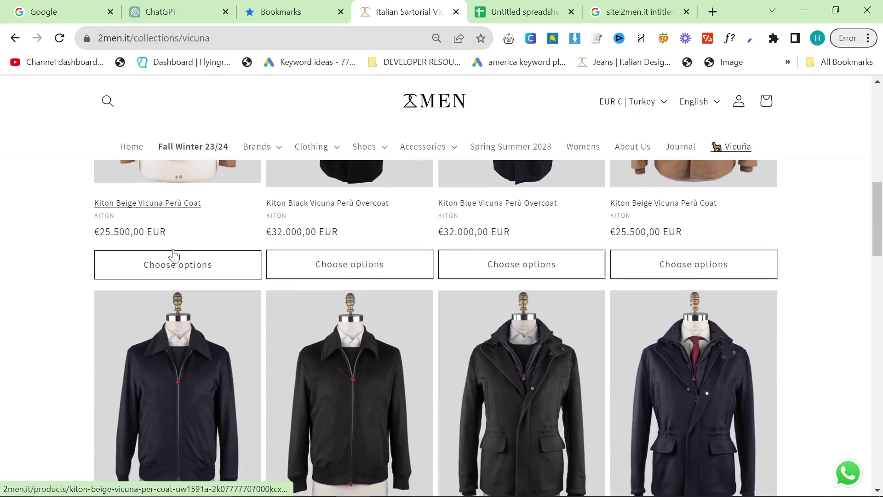
pyautogui.scroll(7, 173, 256)
pyautogui.scroll(4, 175, 257)
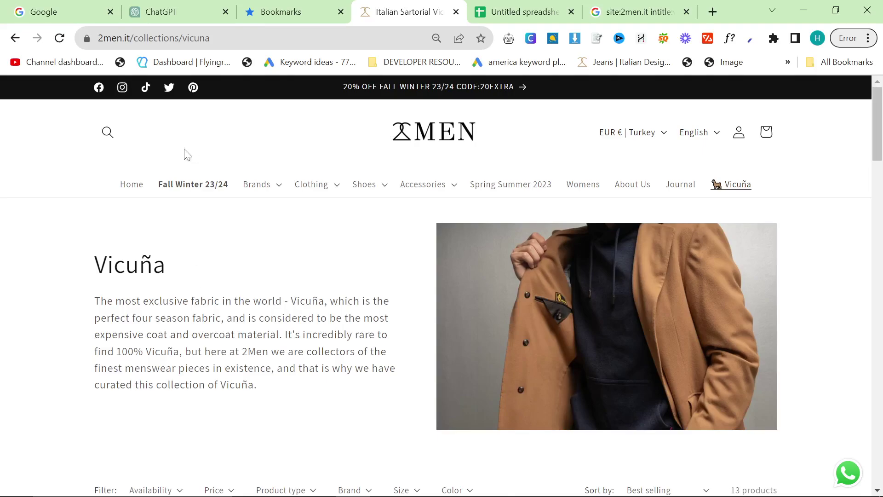
# Run link scraper v2 on the site:2men.it intitle:vicuna results to copy their links.
pyautogui.click(639, 10)
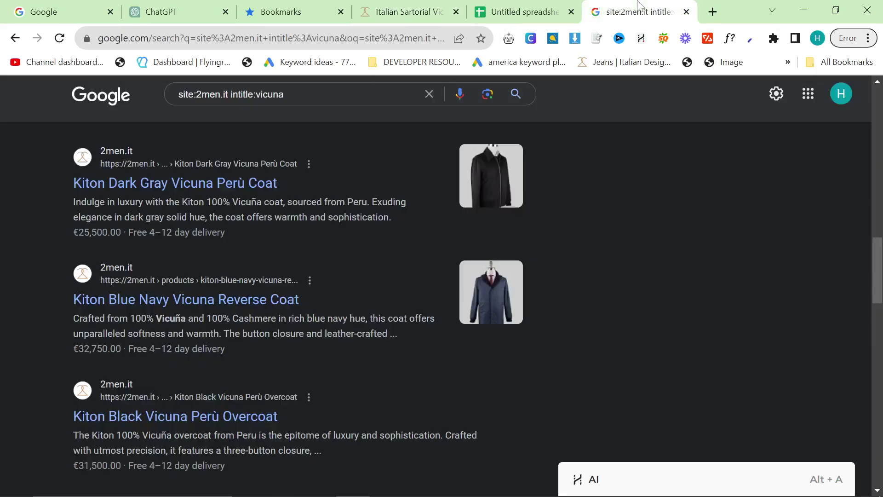
pyautogui.scroll(10, 435, 239)
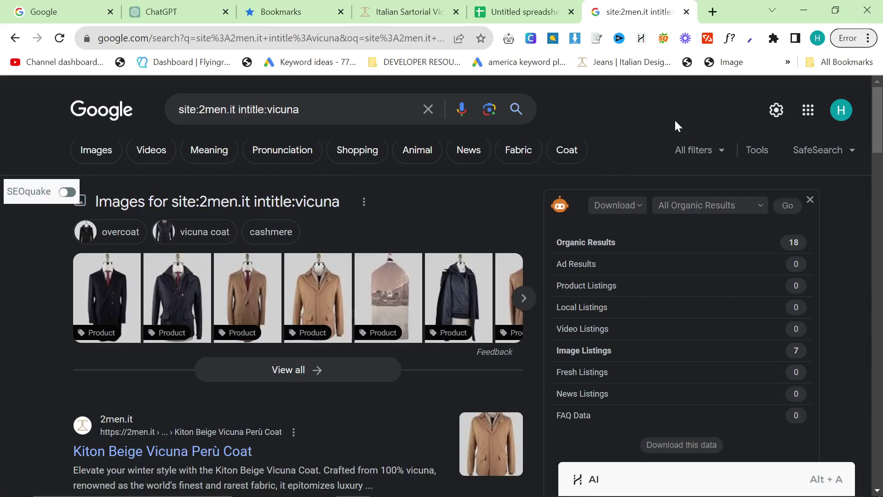
pyautogui.click(788, 62)
pyautogui.click(592, 174)
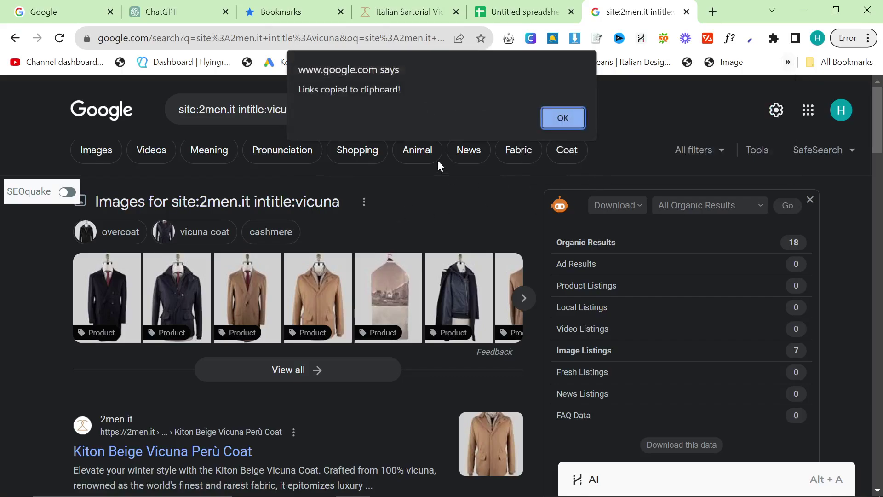
pyautogui.click(563, 113)
pyautogui.click(525, 12)
# Clear the sheet and paste the 131 scraped search-result links into column A.
pyautogui.hotkey('ctrl', 'a')
pyautogui.press('Delete')
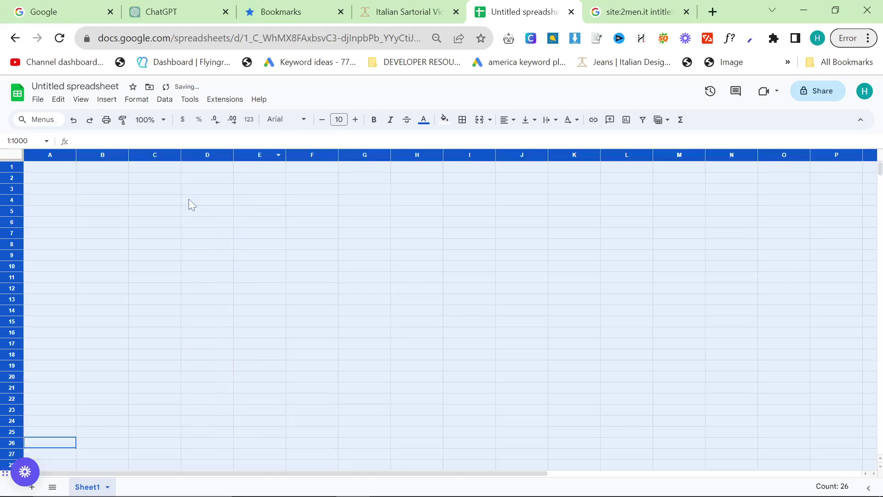
pyautogui.hotkey('ctrl', 'v')
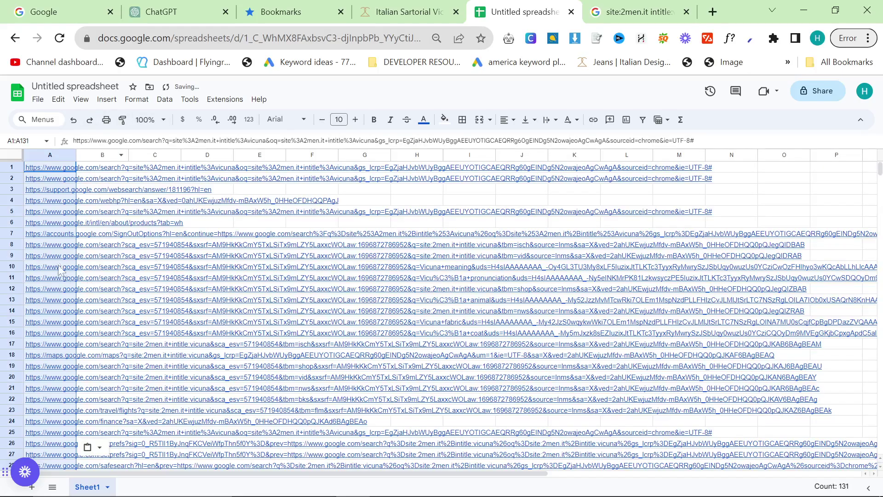
pyautogui.scroll(-15, 58, 270)
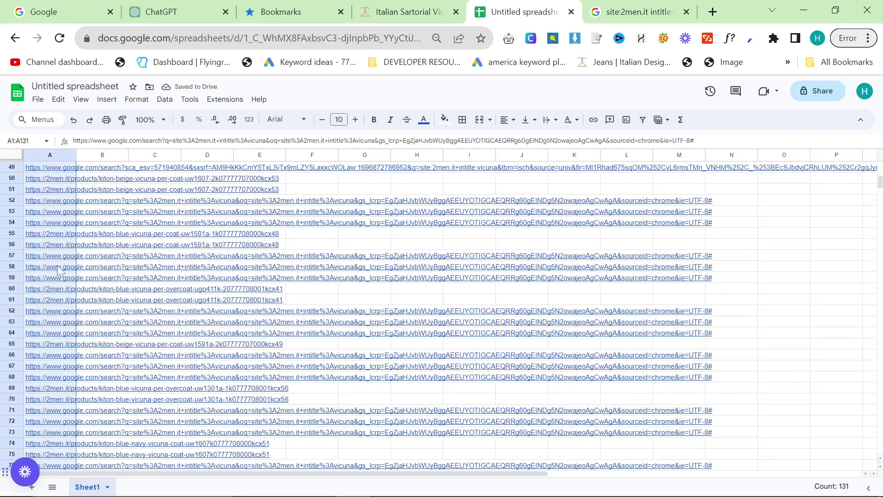
pyautogui.scroll(-12, 57, 271)
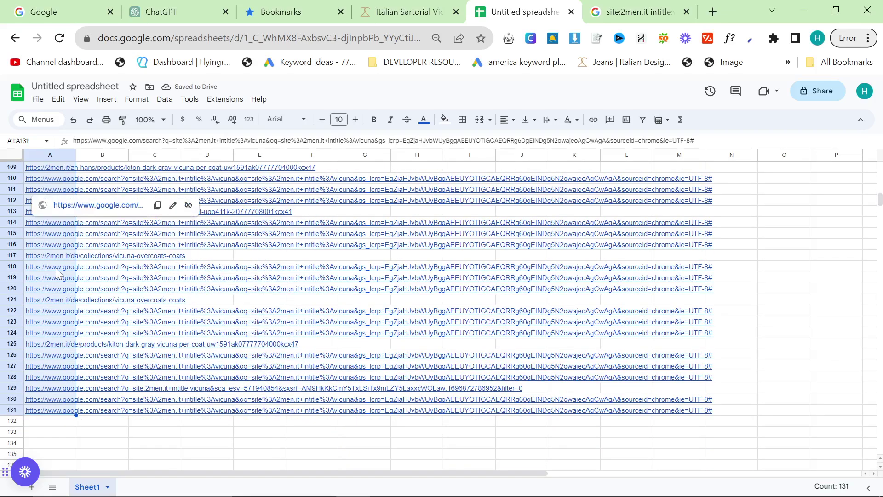
pyautogui.scroll(6, 69, 349)
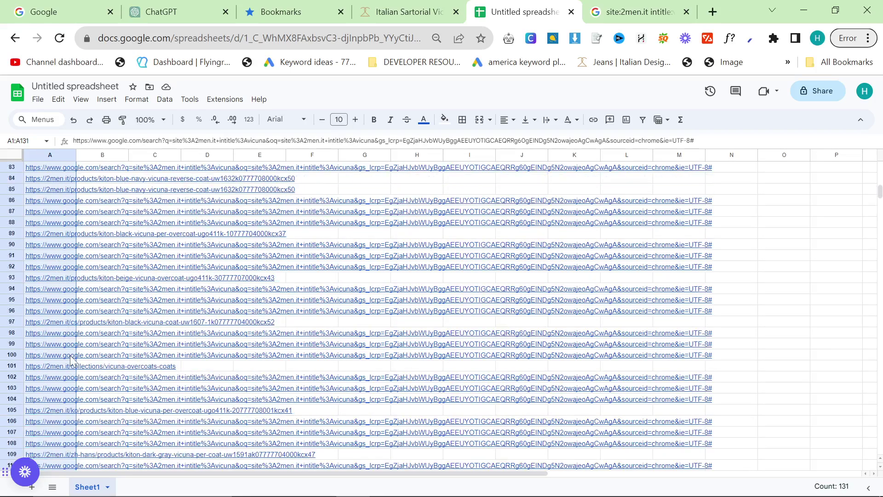
pyautogui.scroll(20, 127, 290)
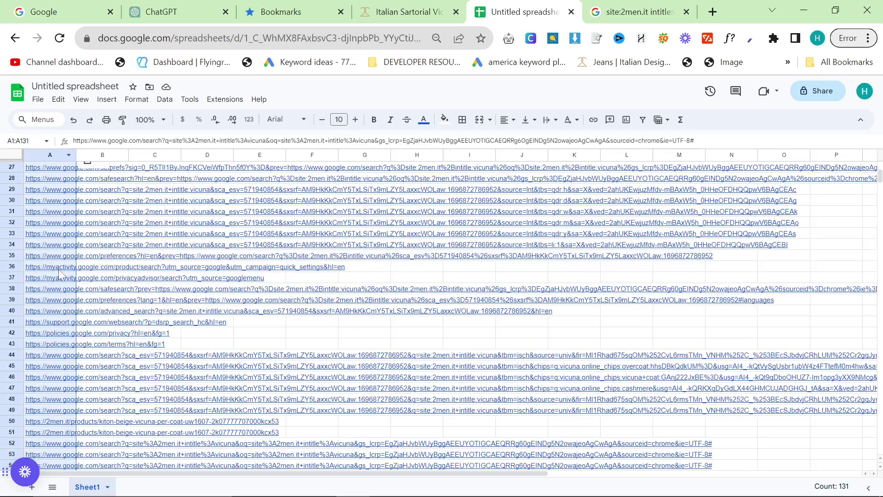
# Sort the sheet Z to A, find 'collection' and select the 2men.it links A107:A131.
pyautogui.rightClick(50, 155)
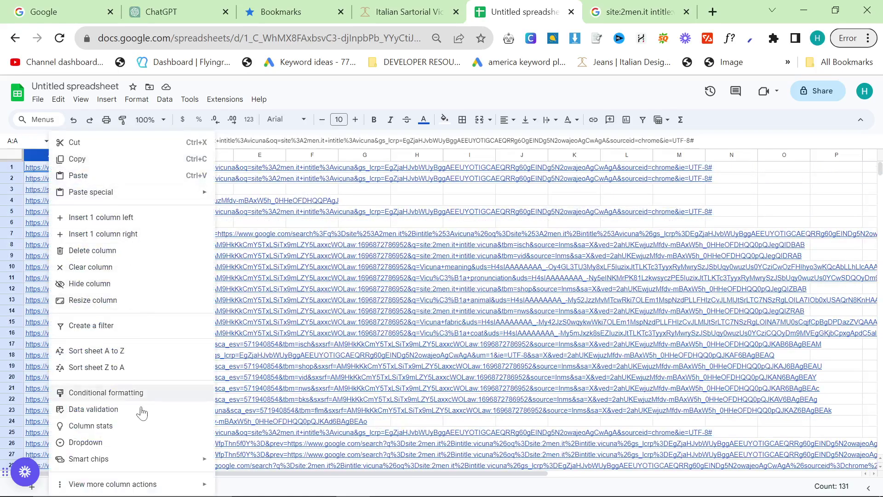
pyautogui.click(113, 367)
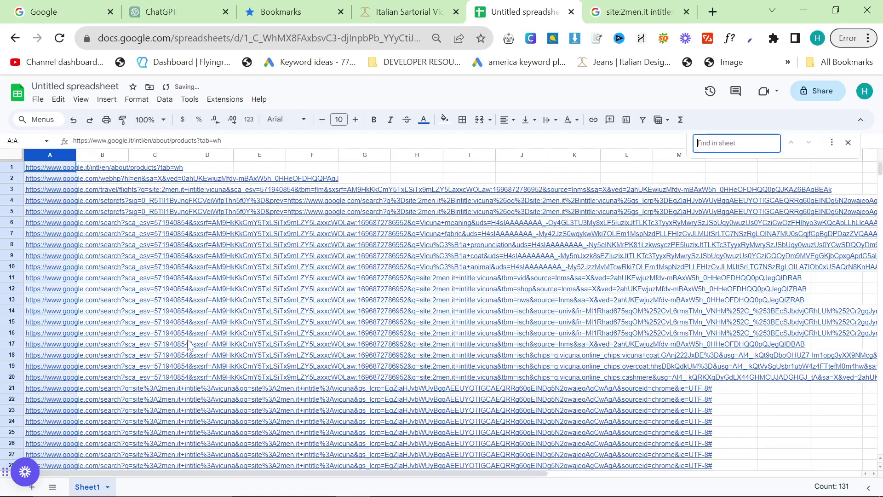
pyautogui.write('collection')
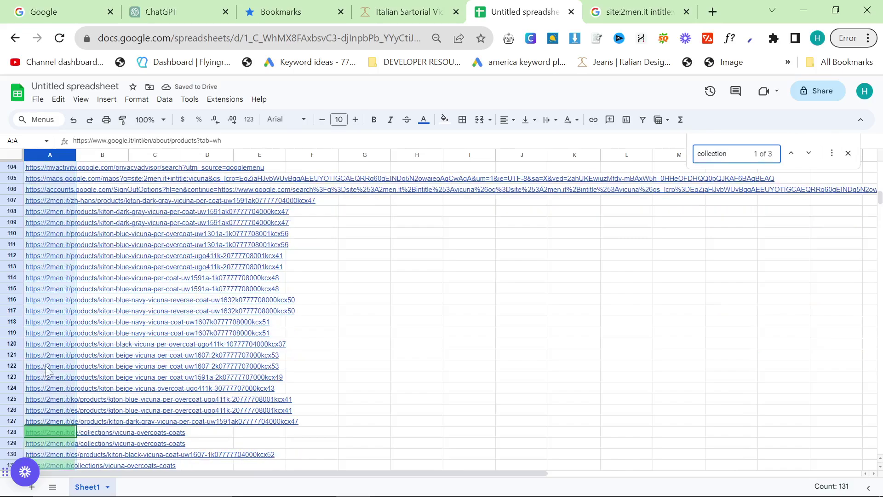
pyautogui.scroll(-3, 46, 382)
pyautogui.click(46, 392)
pyautogui.scroll(4, 82, 392)
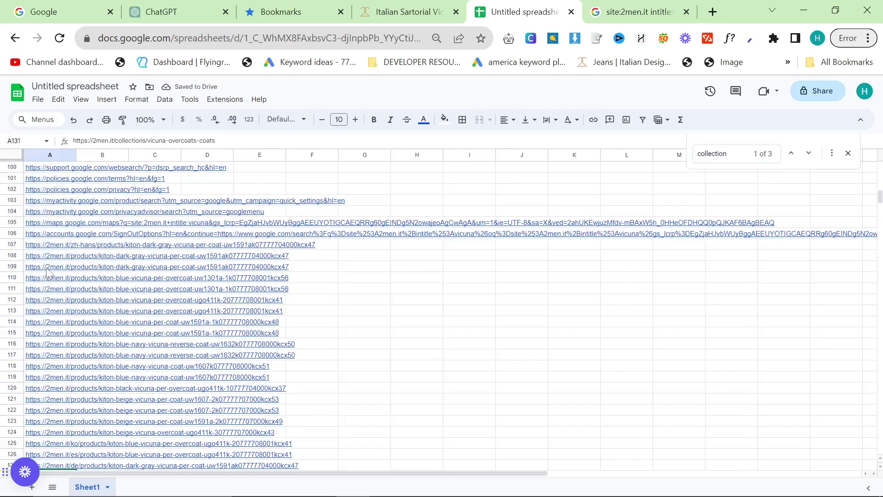
pyautogui.keyDown('shift'); pyautogui.click(44, 248); pyautogui.keyUp('shift')
pyautogui.scroll(15, 193, 375)
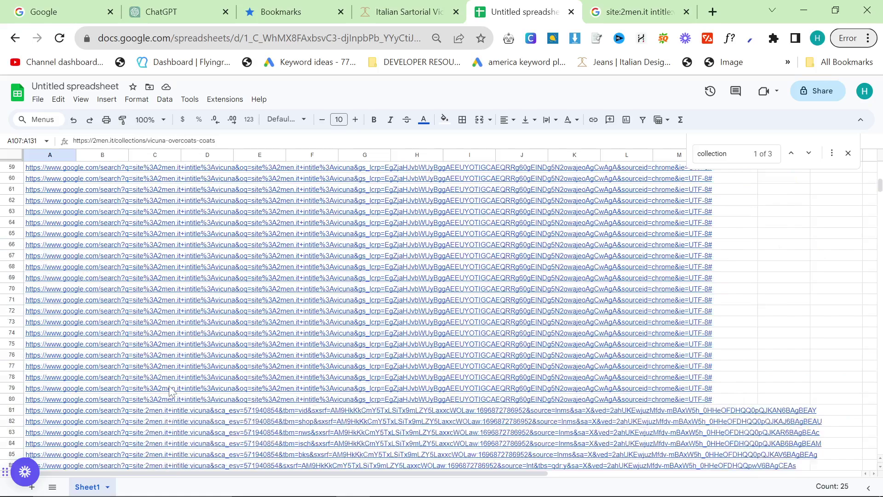
# Replace column A's contents with the 25 copied 2men.it links, pasted from A1.
pyautogui.hotkey('ctrl', 'shift', 'Up')
pyautogui.press('Delete')
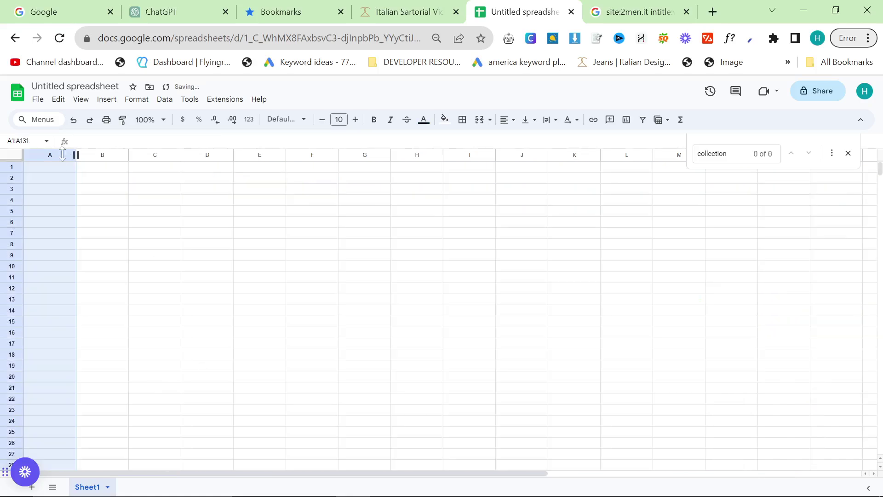
pyautogui.click(60, 169)
pyautogui.hotkey('ctrl', 'v')
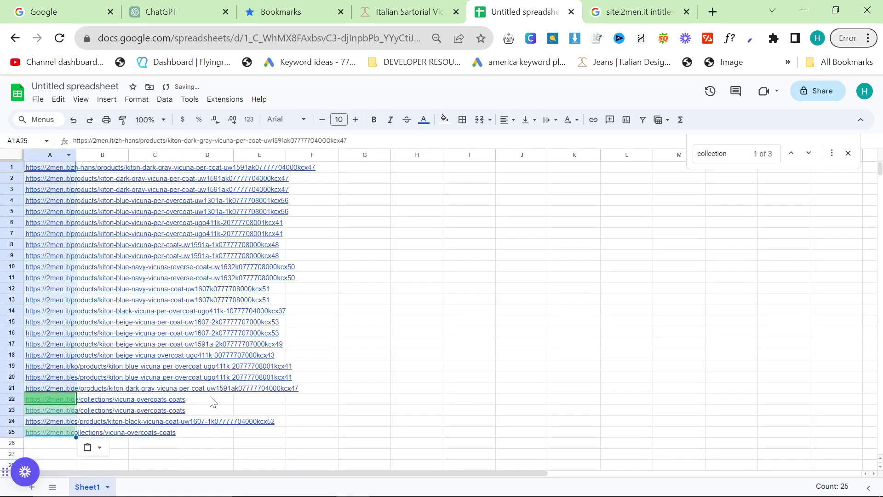
# Preview the links in A23 and A22 to find the collection URL.
pyautogui.click(52, 410)
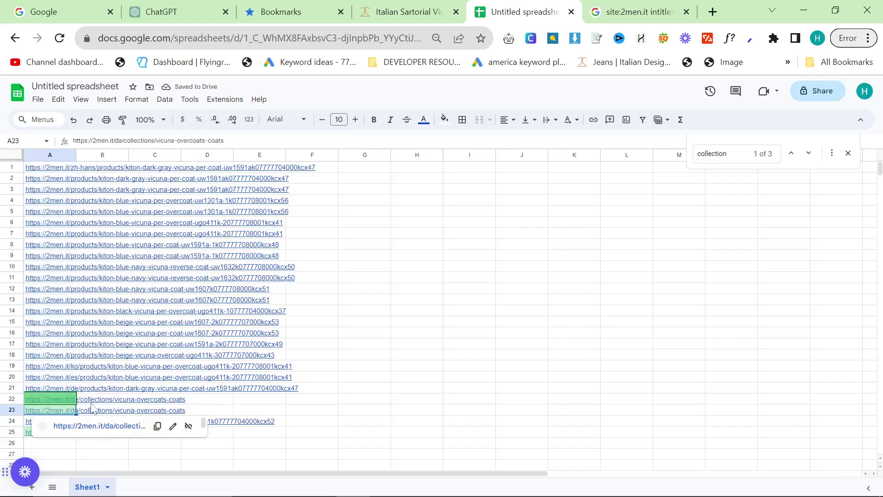
pyautogui.click(51, 400)
pyautogui.click(446, 409)
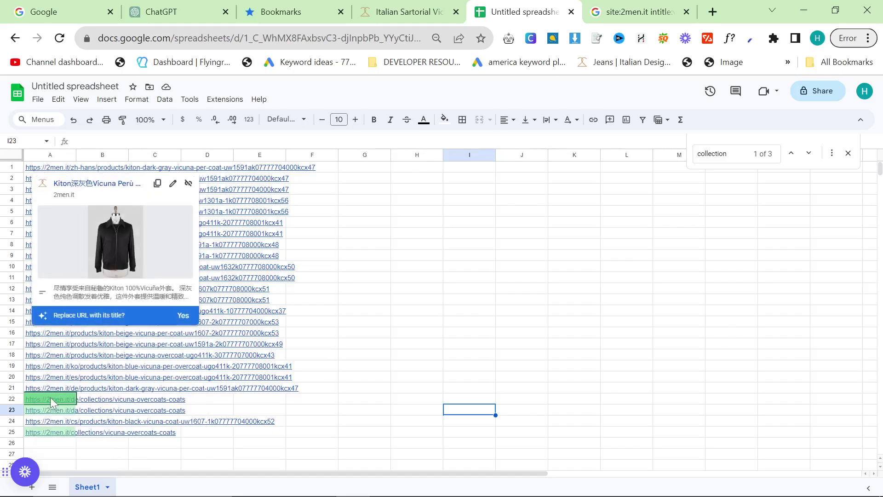
pyautogui.click(52, 403)
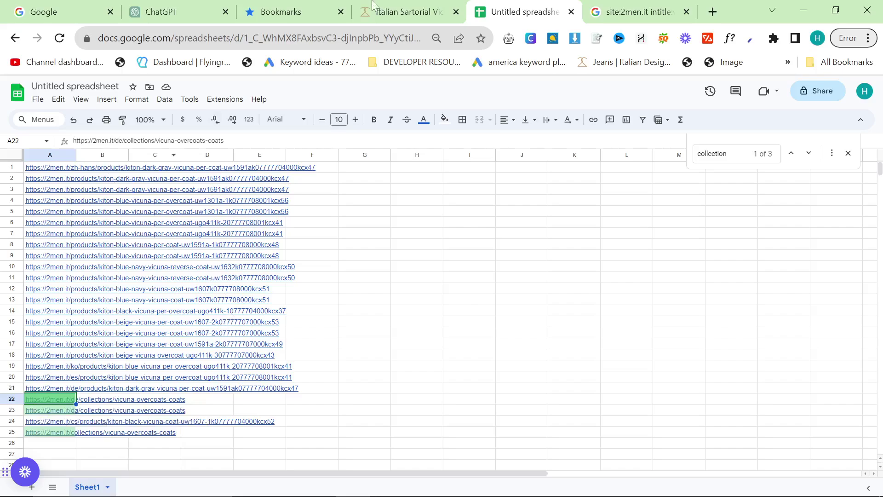
# Go from the 2men.it Vicuña collection page to the site's homepage via the 2MEN logo.
pyautogui.click(391, 12)
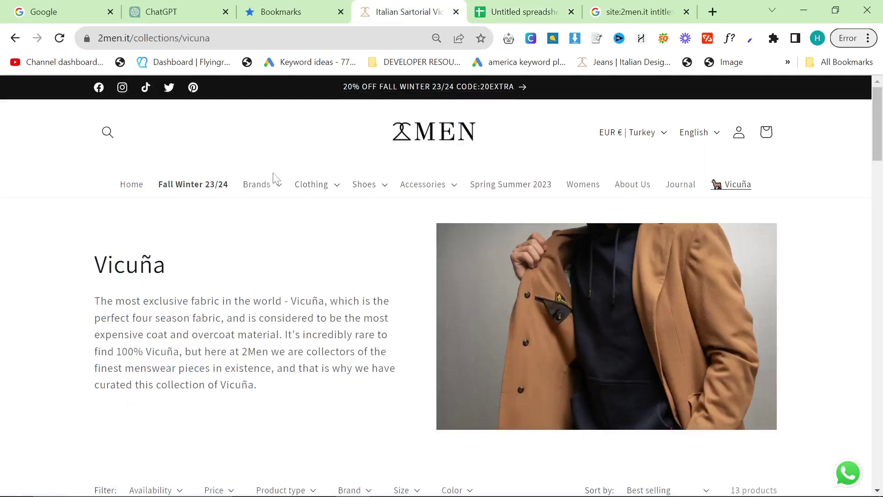
pyautogui.scroll(-7, 265, 283)
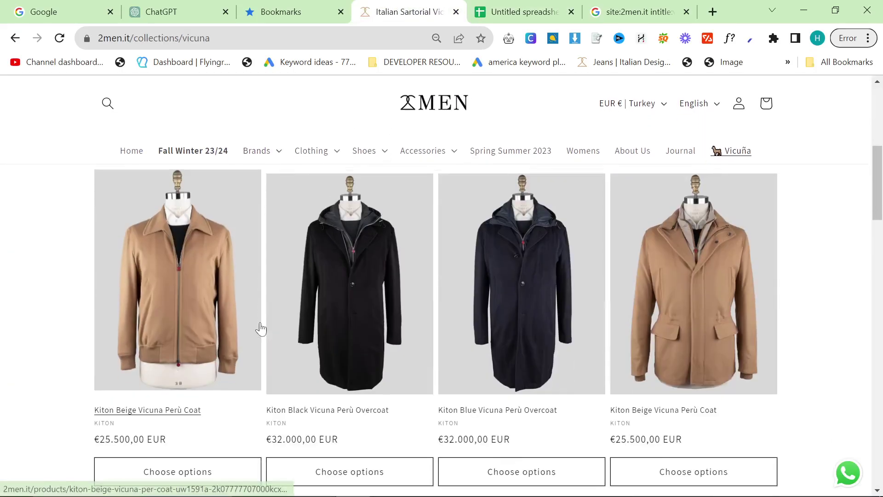
pyautogui.scroll(4, 258, 327)
pyautogui.click(430, 120)
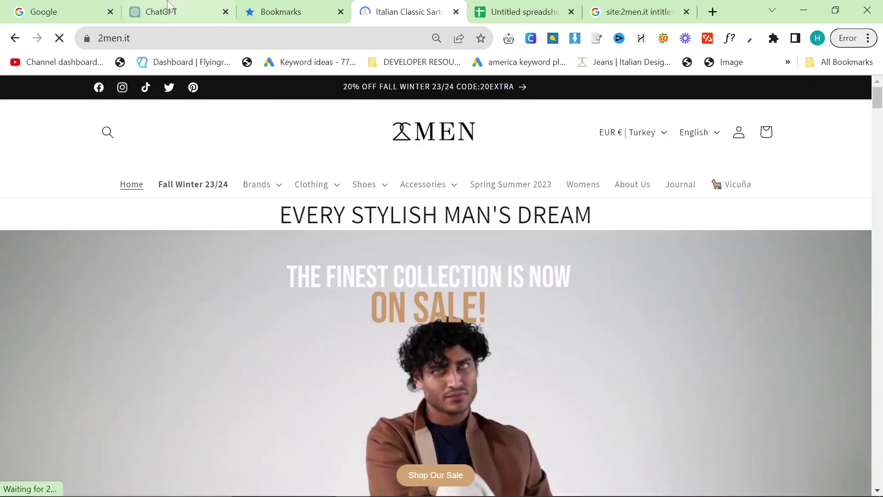
pyautogui.click(170, 12)
pyautogui.click(365, 13)
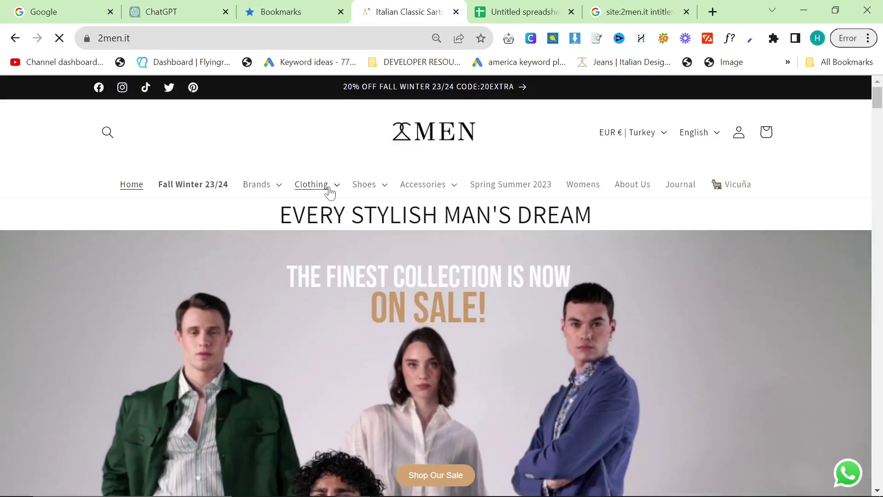
# Reveal the Clothing category links and show the hidden overflow bookmarks.
pyautogui.click(324, 189)
pyautogui.scroll(-1, 618, 338)
pyautogui.scroll(2, 618, 338)
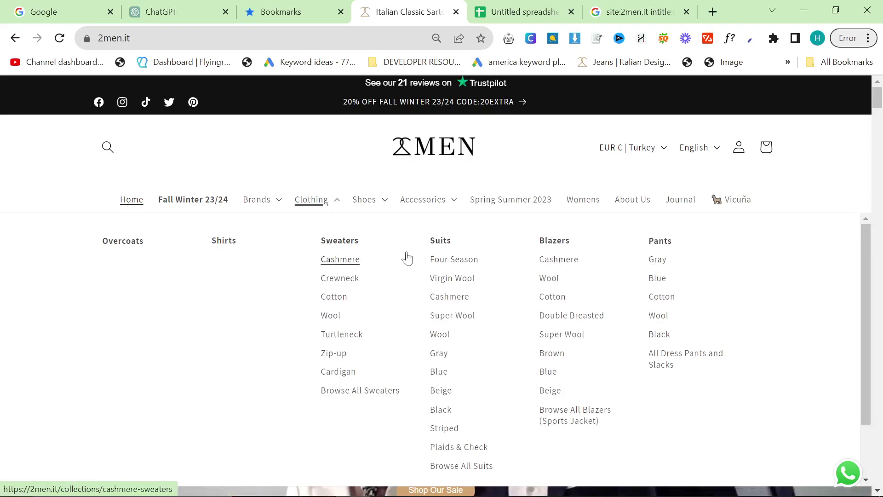
pyautogui.scroll(-5, 368, 294)
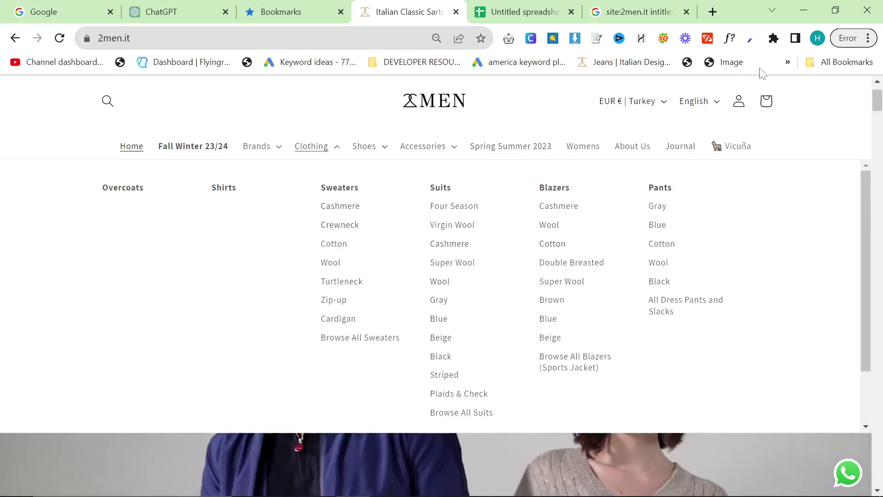
pyautogui.click(787, 61)
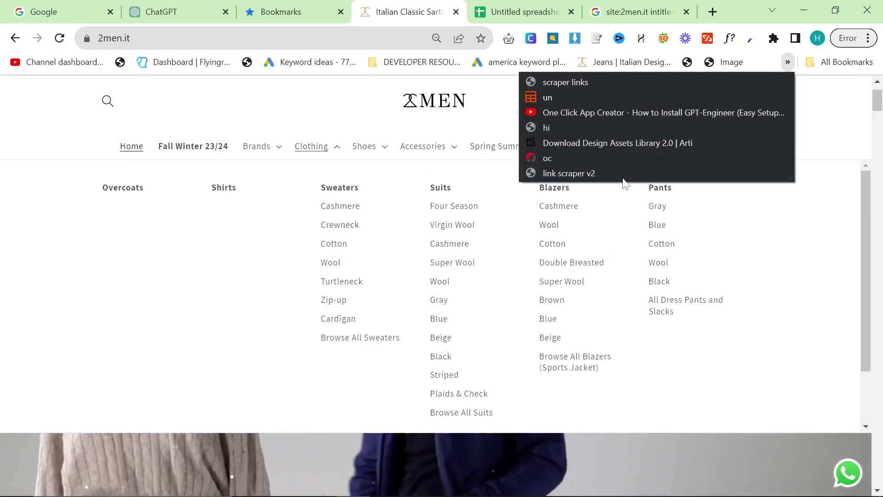
# Run the link scraper v2 bookmarklet on the homepage and paste its links into column A.
pyautogui.click(569, 173)
pyautogui.click(569, 118)
pyautogui.click(529, 5)
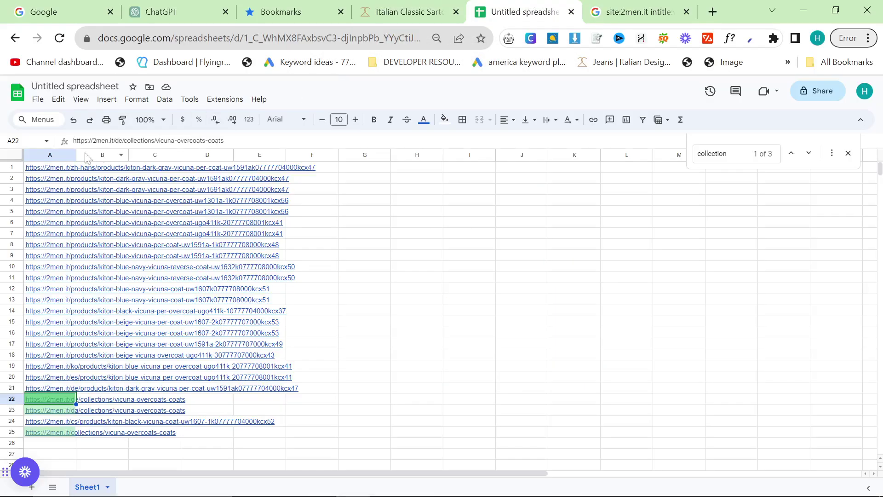
pyautogui.hotkey('ctrl', 'v')
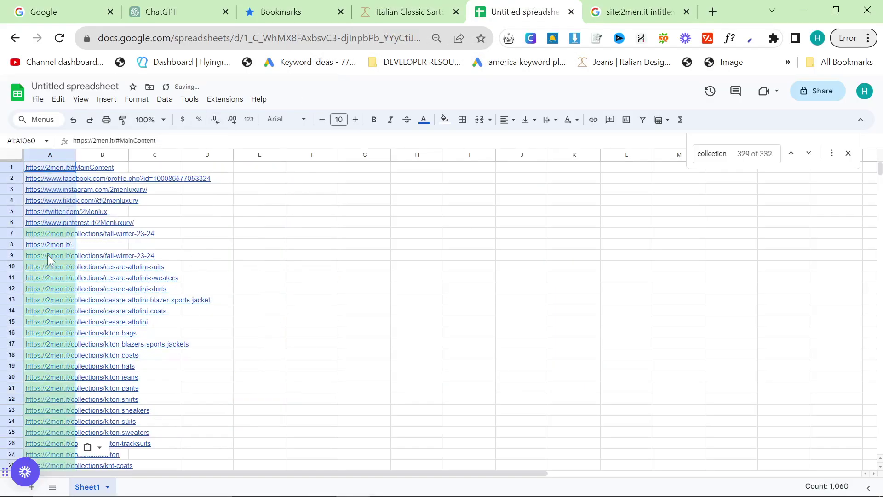
# Keep only the 139 collection links from A9:A147, pasting them back into a cleared column A.
pyautogui.click(49, 260)
pyautogui.scroll(-20, 96, 325)
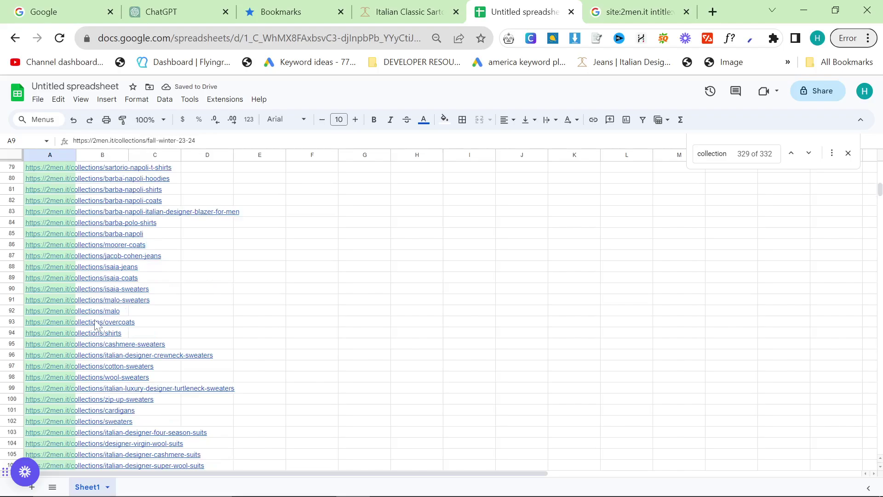
pyautogui.scroll(-13, 96, 324)
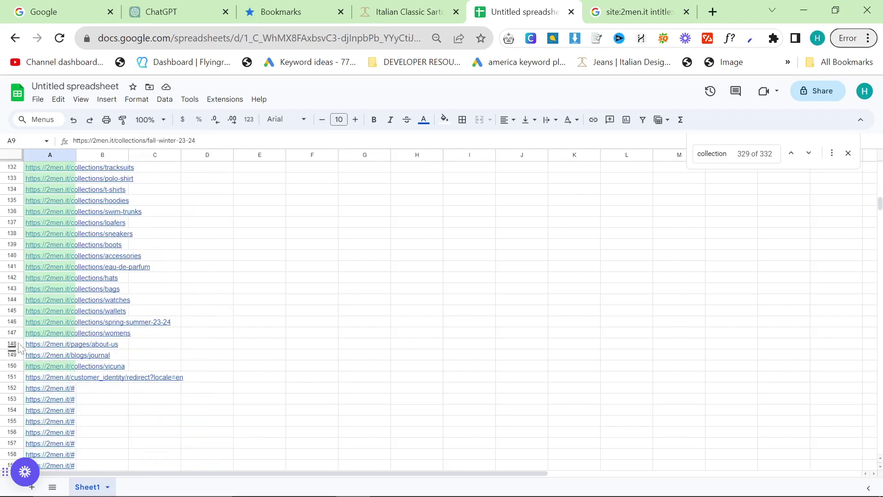
pyautogui.keyDown('shift'); pyautogui.click(33, 335); pyautogui.keyUp('shift')
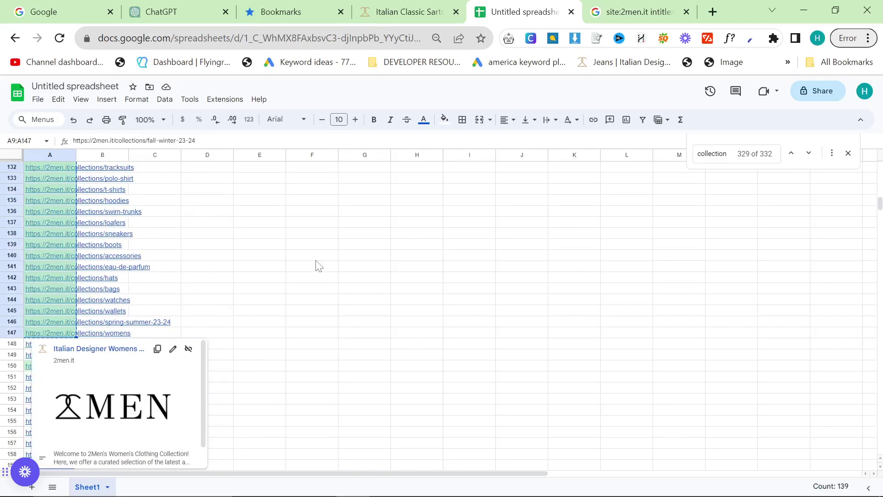
pyautogui.press('Delete')
pyautogui.hotkey('ctrl', 'space')
pyautogui.scroll(3, 269, 259)
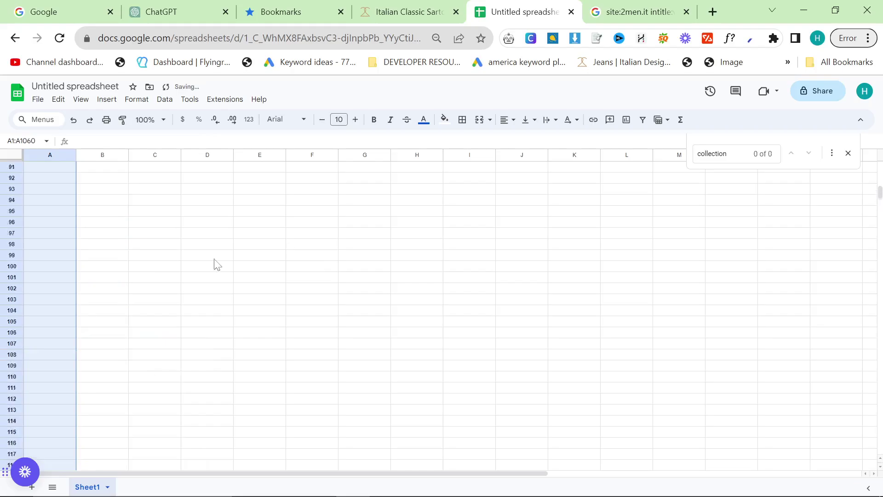
pyautogui.hotkey('ctrl', 'v')
pyautogui.click(395, 247)
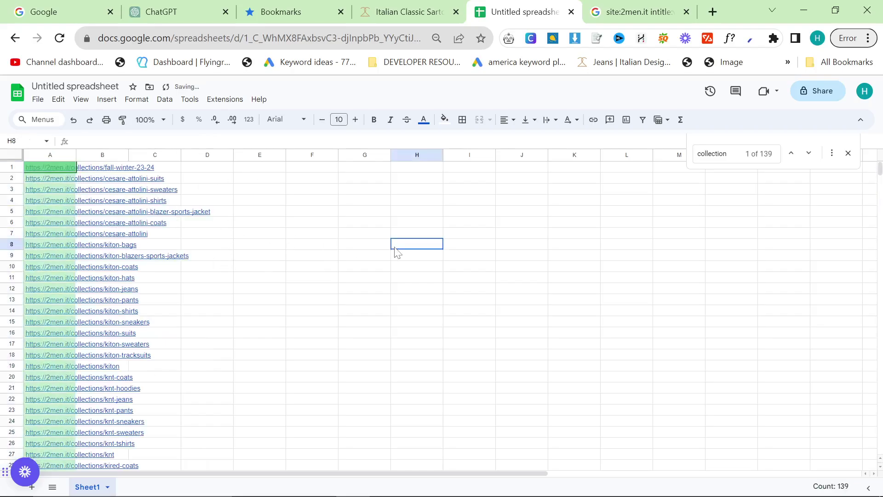
pyautogui.click(847, 154)
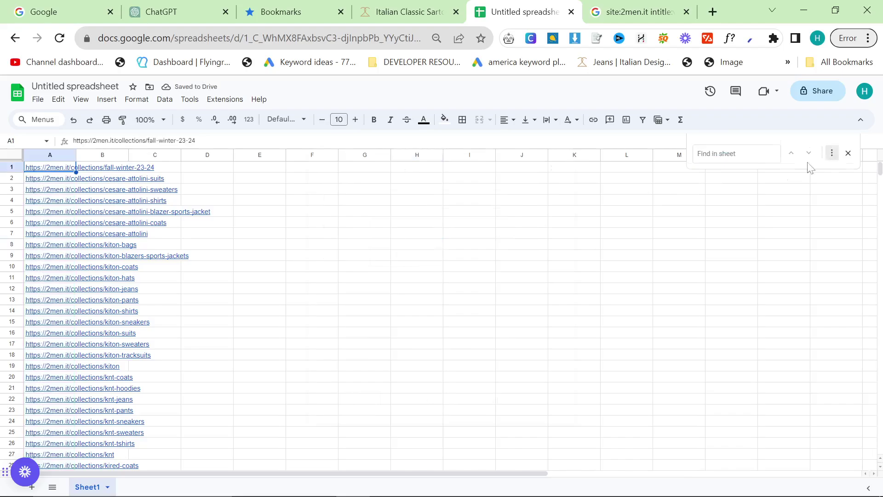
pyautogui.hotkey('ctrl', 'h')
pyautogui.write('https://2men.it')
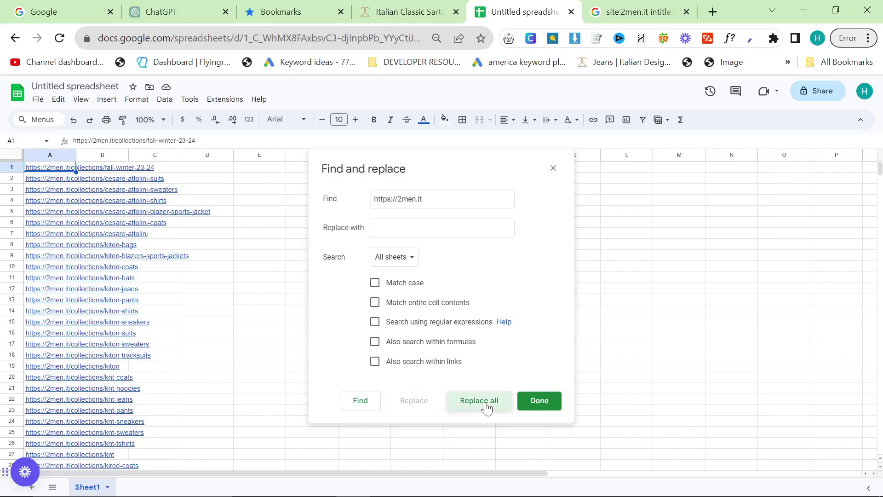
pyautogui.click(484, 407)
pyautogui.press('Escape')
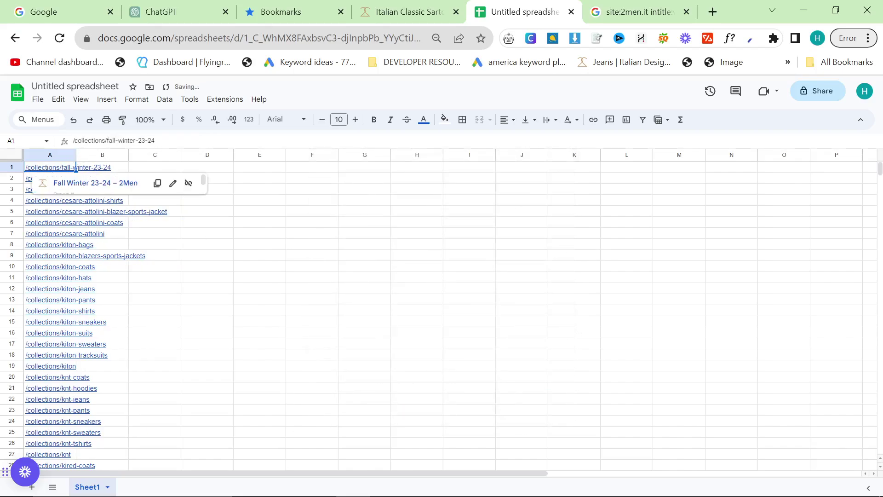
# Check the shortened paths in A1 and A139, then select all relative links A1:A139.
pyautogui.click(74, 141)
pyautogui.click(258, 256)
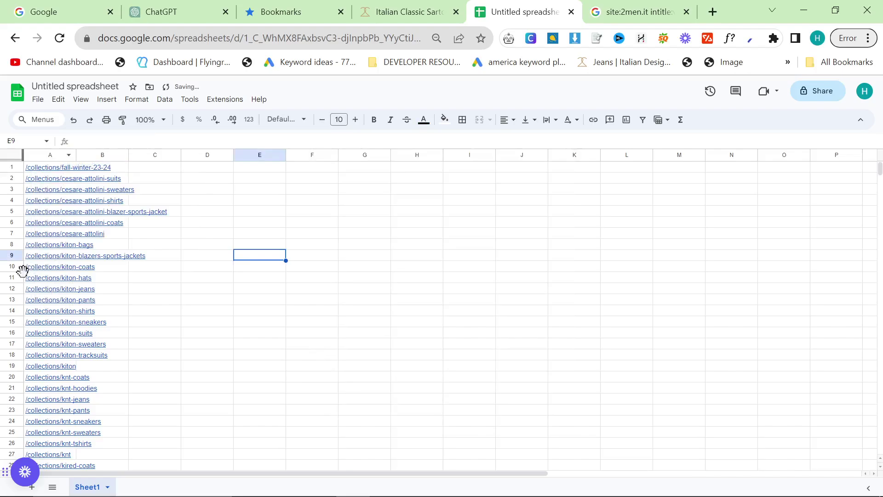
pyautogui.scroll(-20, 122, 327)
pyautogui.scroll(-20, 97, 360)
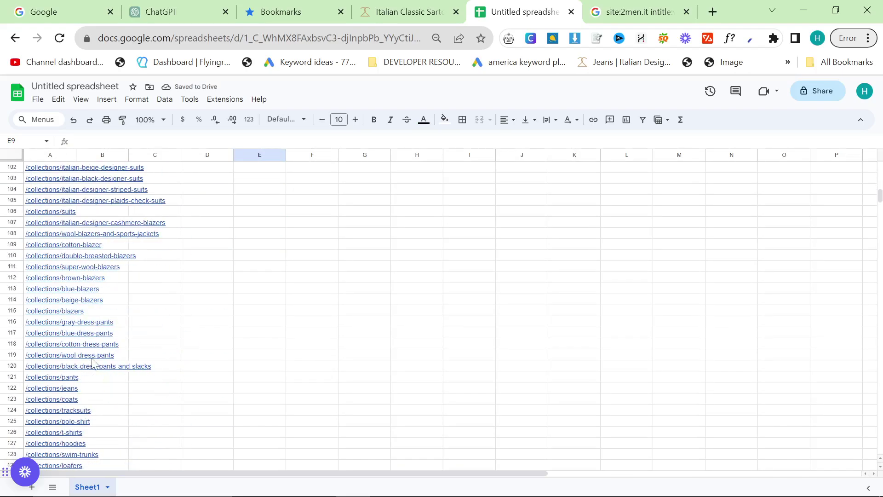
pyautogui.click(69, 332)
pyautogui.scroll(20, 175, 276)
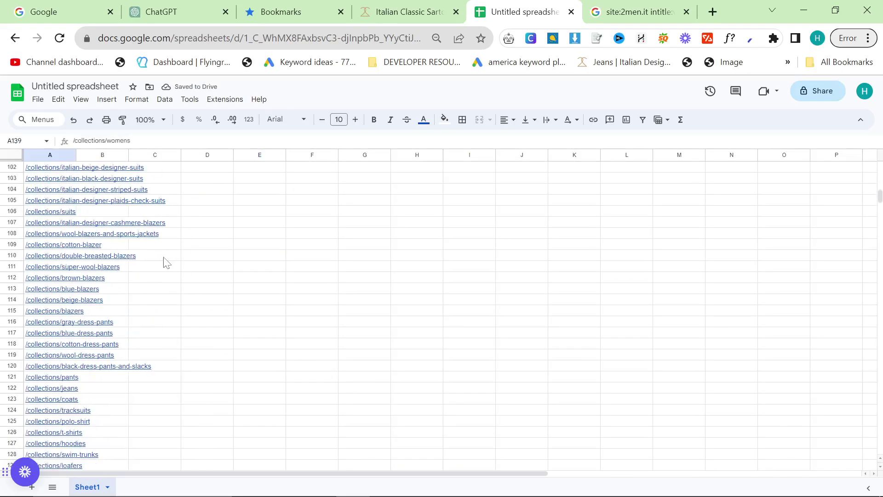
pyautogui.scroll(15, 188, 260)
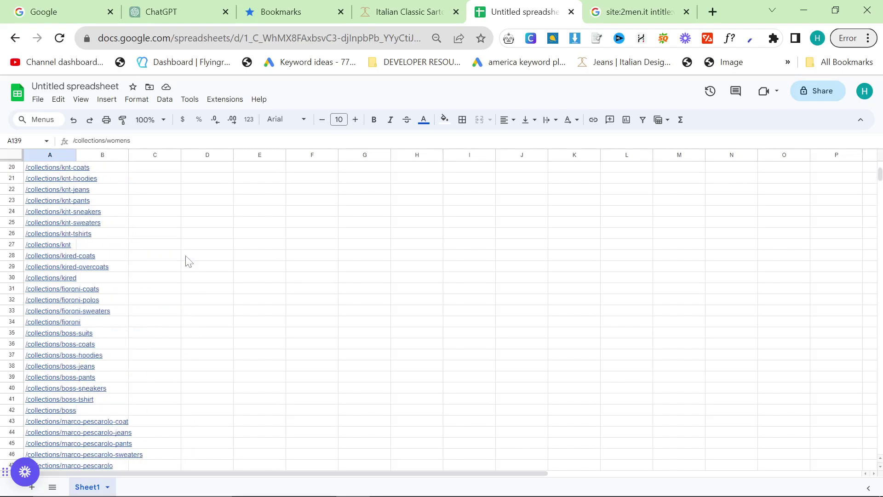
pyautogui.keyDown('shift'); pyautogui.click(44, 170); pyautogui.keyUp('shift')
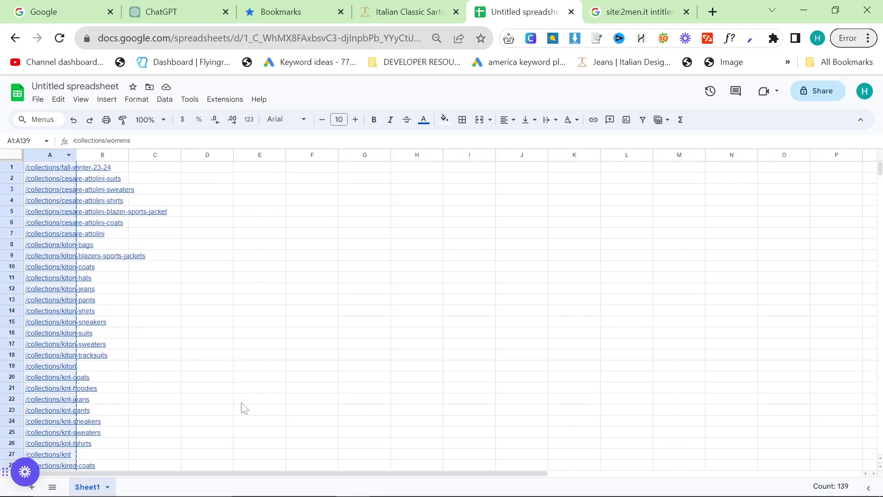
pyautogui.scroll(-20, 244, 408)
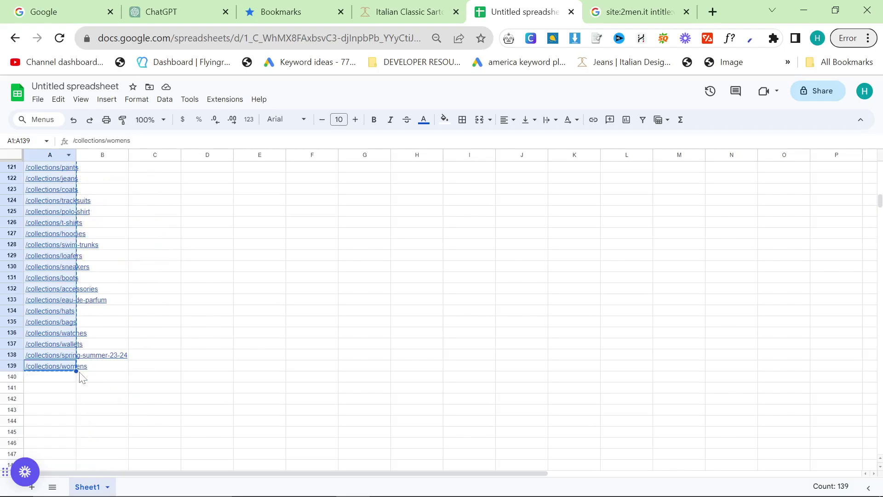
pyautogui.scroll(5, 78, 363)
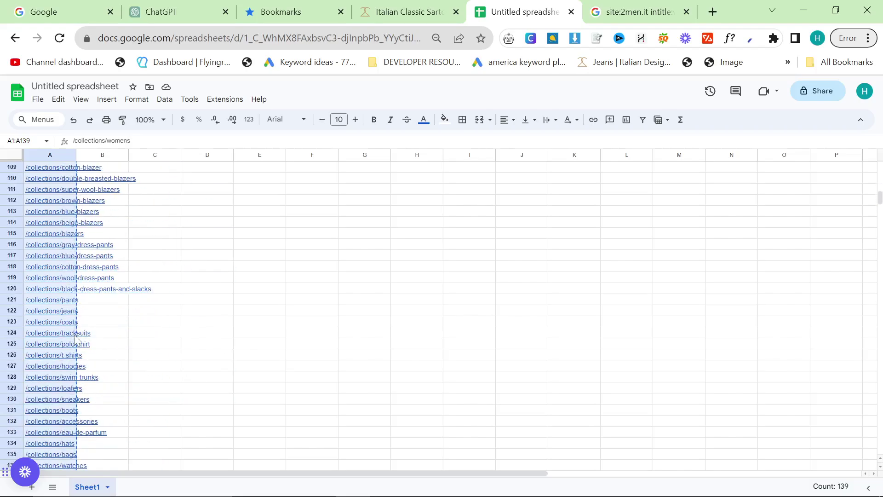
pyautogui.scroll(-6, 74, 335)
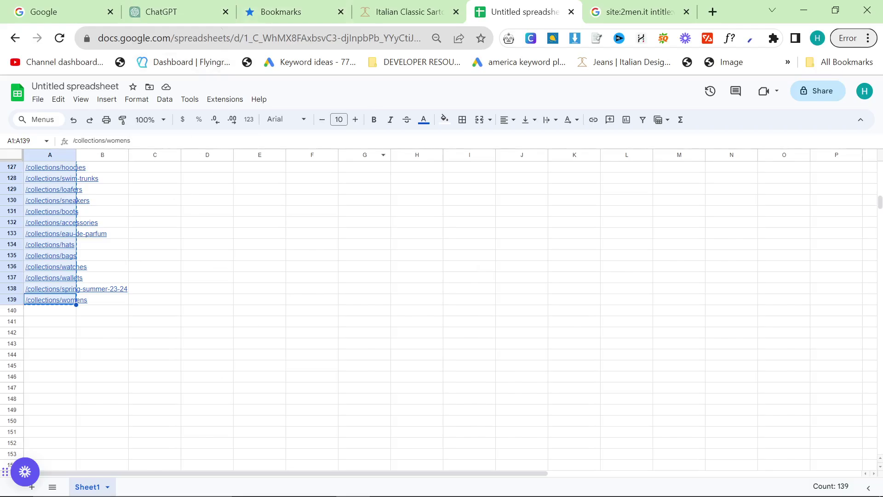
# Move the site:2men.it search tab next to the ChatGPT tab.
pyautogui.click(201, 10)
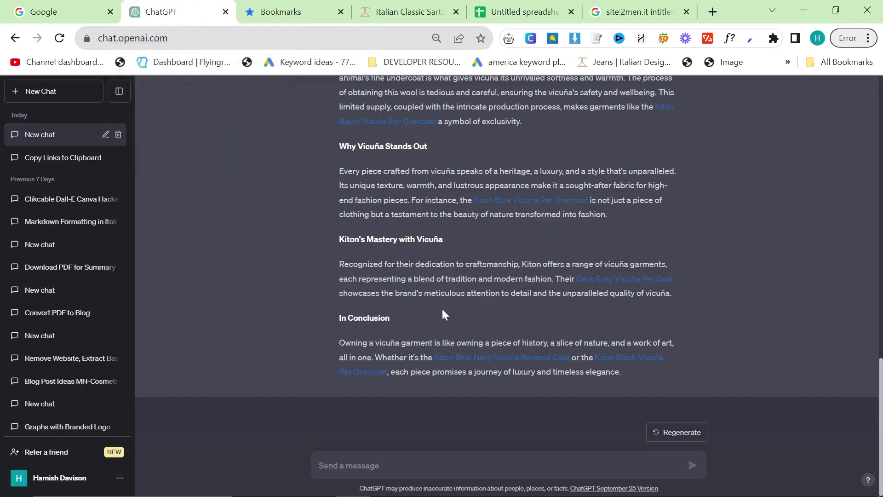
pyautogui.scroll(6, 442, 310)
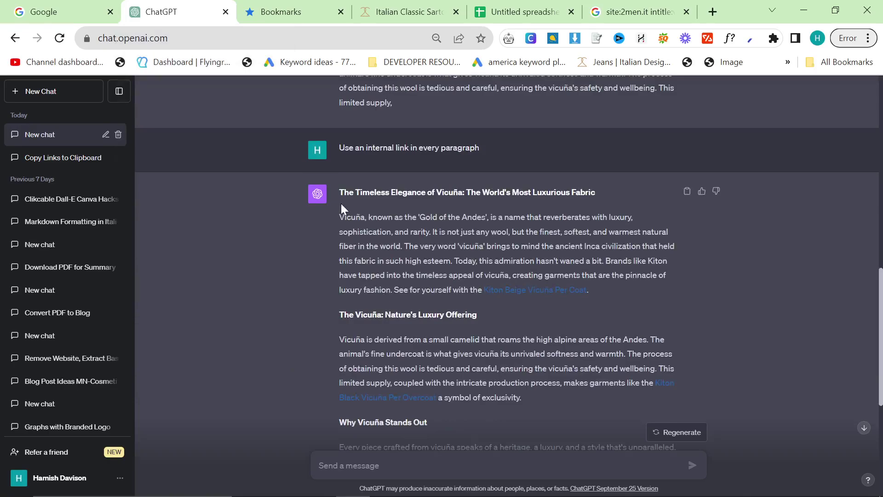
pyautogui.moveTo(638, 10); pyautogui.dragTo(295, 11)
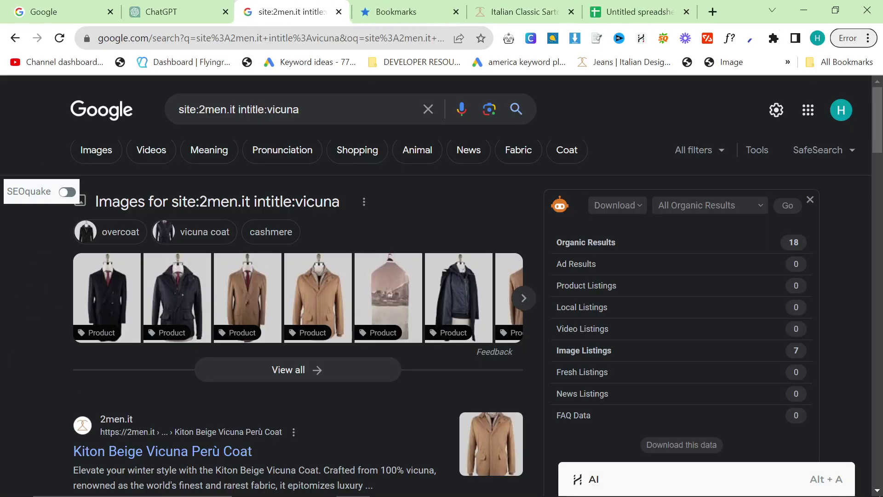
# Enter youtube.com/c/ in the address bar to reach the Income stream surfers channel.
pyautogui.click(276, 38)
pyautogui.write('yp')
pyautogui.press('BackSpace')
pyautogui.write('outube.com/c/')
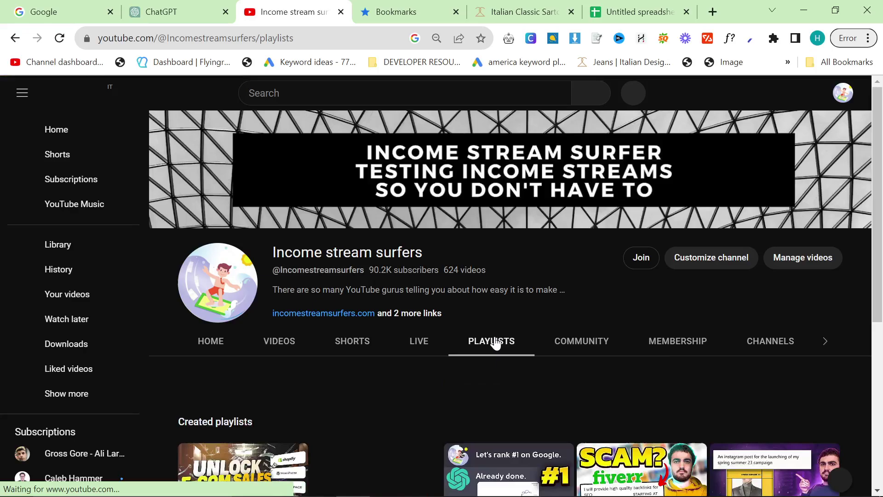
# Scroll through the 52-video My Most Up-to-date ChatGPT SEO playlist.
pyautogui.scroll(-3, 404, 363)
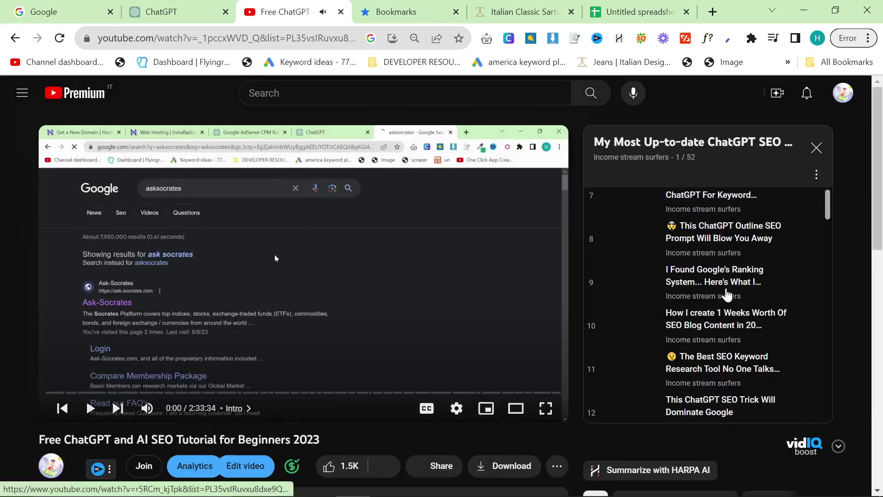
pyautogui.scroll(-20, 727, 295)
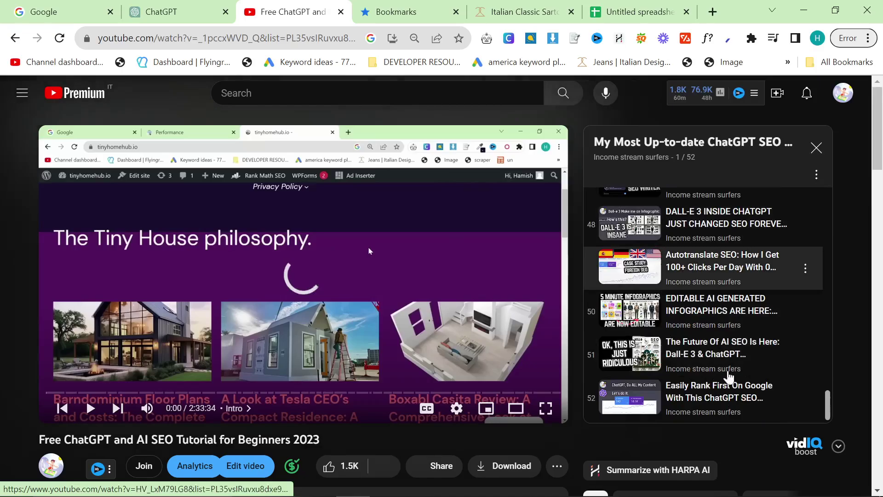
pyautogui.scroll(20, 727, 336)
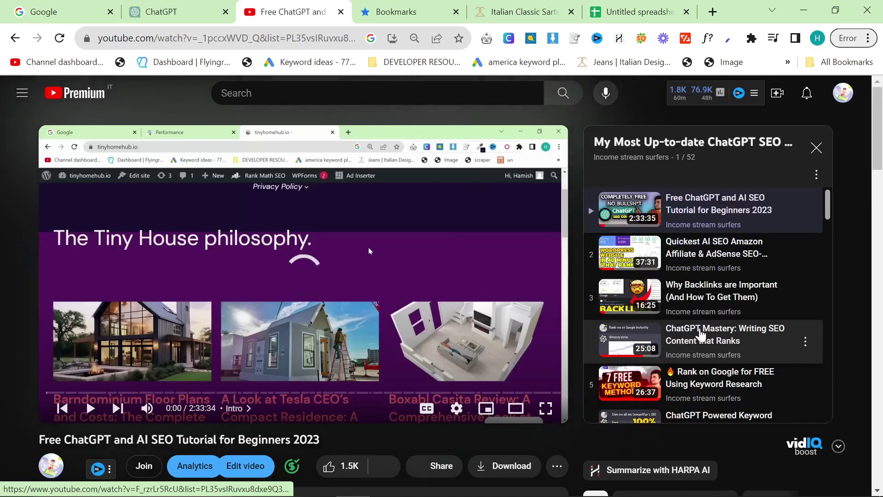
pyautogui.scroll(-2, 704, 341)
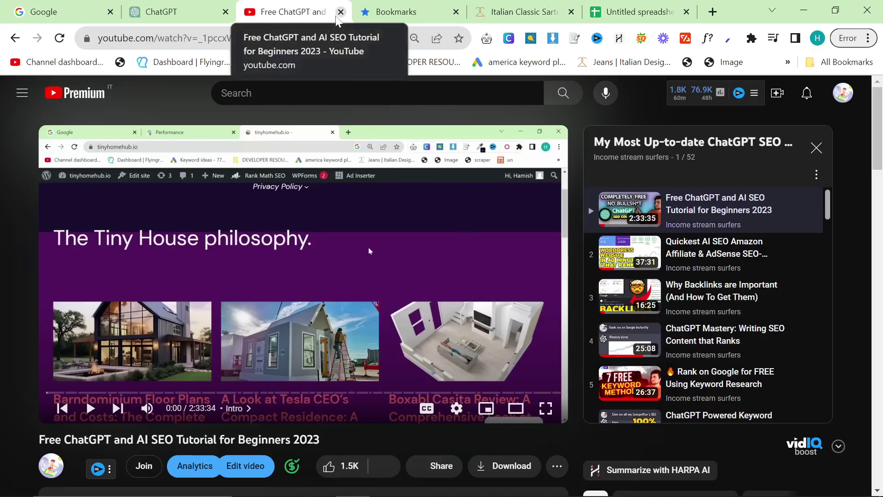
# Review the vicuña article in the ChatGPT conversation.
pyautogui.click(175, 12)
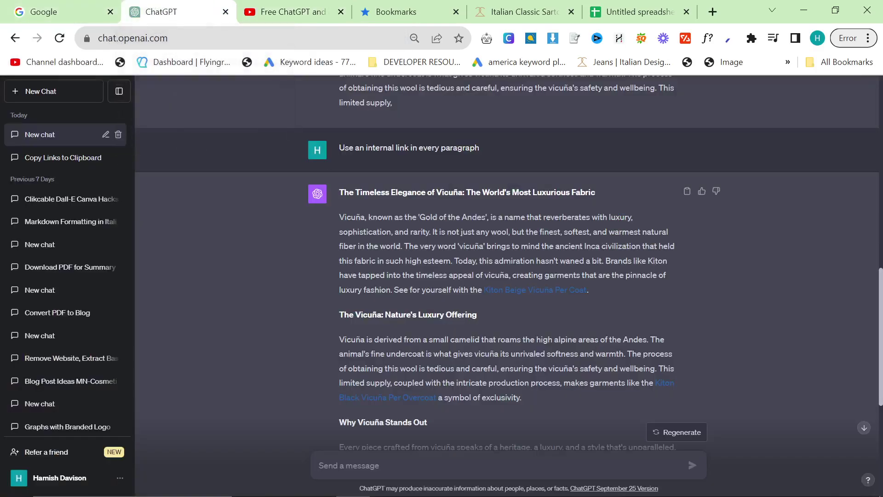
pyautogui.scroll(-5, 699, 432)
pyautogui.scroll(2, 699, 433)
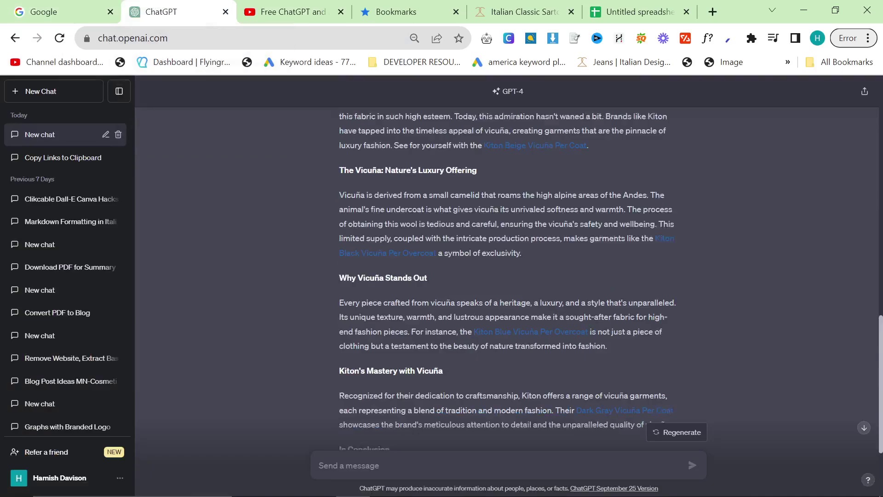
pyautogui.scroll(3, 508, 276)
pyautogui.scroll(-6, 684, 189)
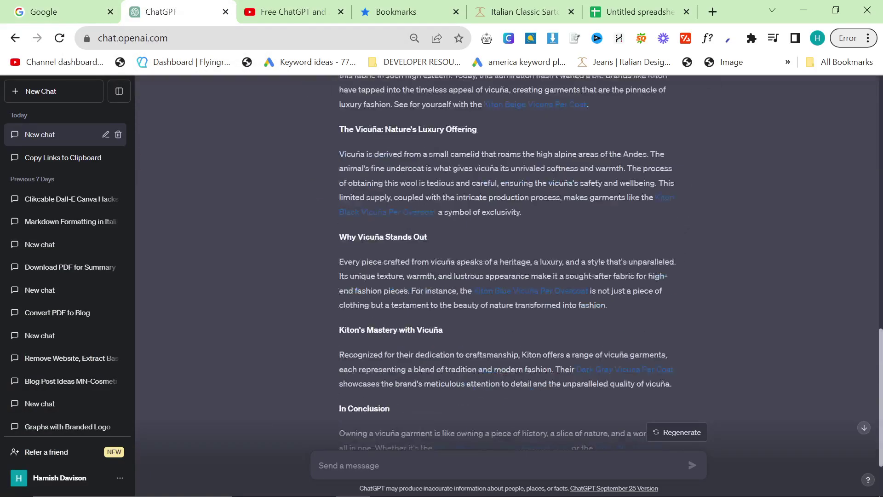
# Open markdowntohtml.com in a new tab and paste the vicuña article over the sample markdown.
pyautogui.click(695, 14)
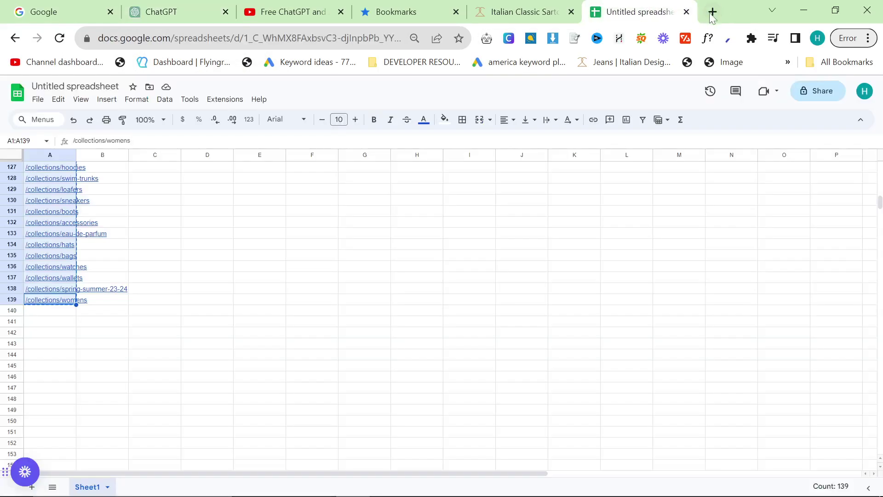
pyautogui.click(713, 13)
pyautogui.write('mark')
pyautogui.press('Return')
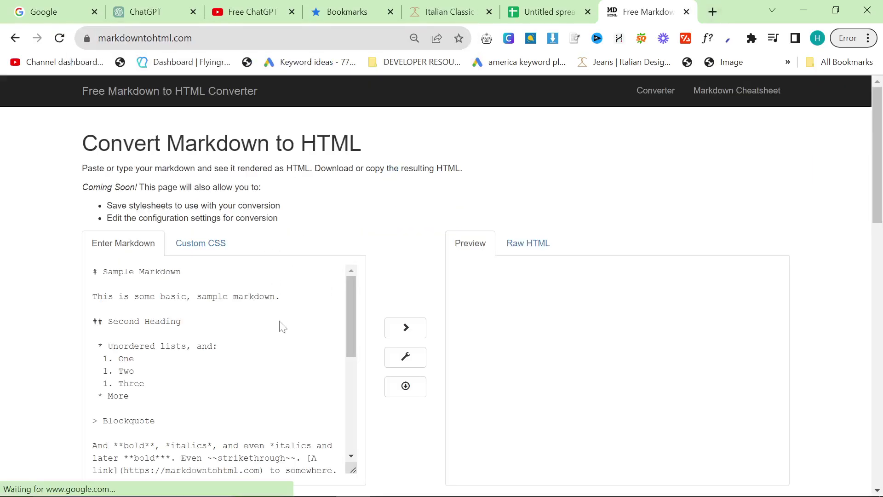
pyautogui.click(282, 327)
pyautogui.hotkey('ctrl', 'a')
pyautogui.hotkey('ctrl', 'v')
pyautogui.scroll(-10, 501, 282)
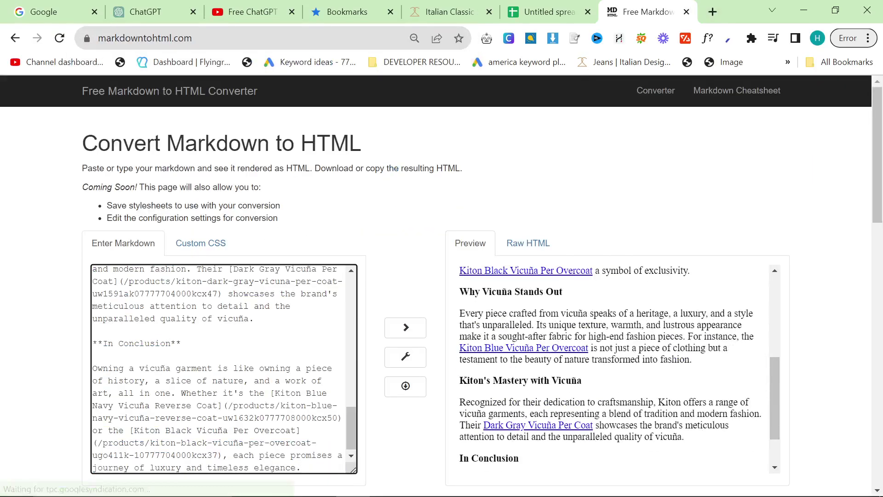
pyautogui.scroll(10, 501, 281)
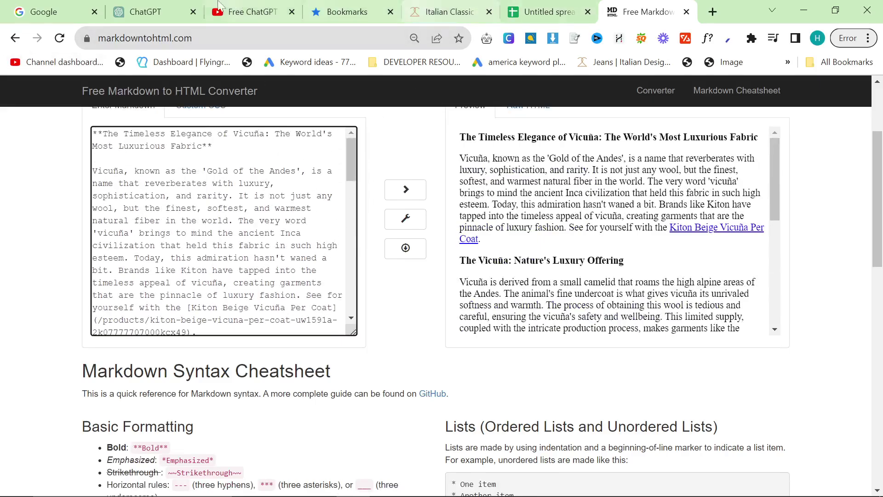
# Paste the freshly copied ChatGPT article over the converter's markdown again.
pyautogui.click(184, 11)
pyautogui.scroll(7, 717, 230)
pyautogui.scroll(-2, 690, 221)
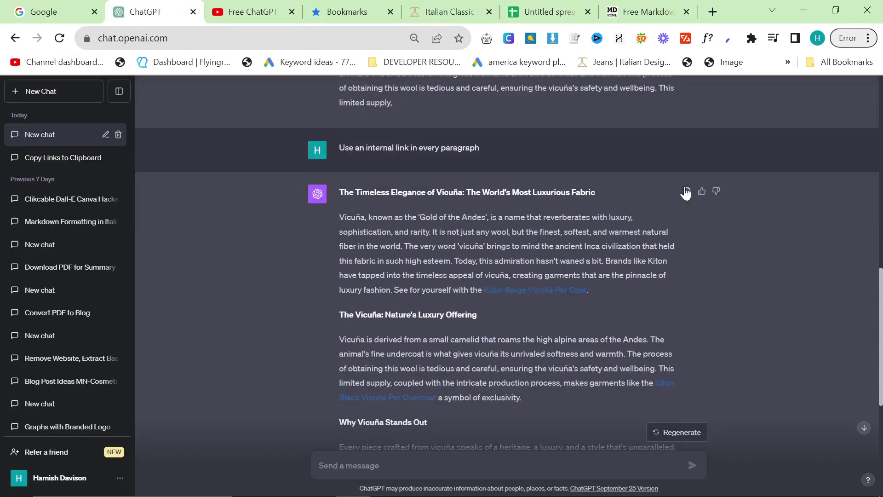
pyautogui.click(646, 5)
pyautogui.hotkey('ctrl', 'a')
pyautogui.hotkey('ctrl', 'v')
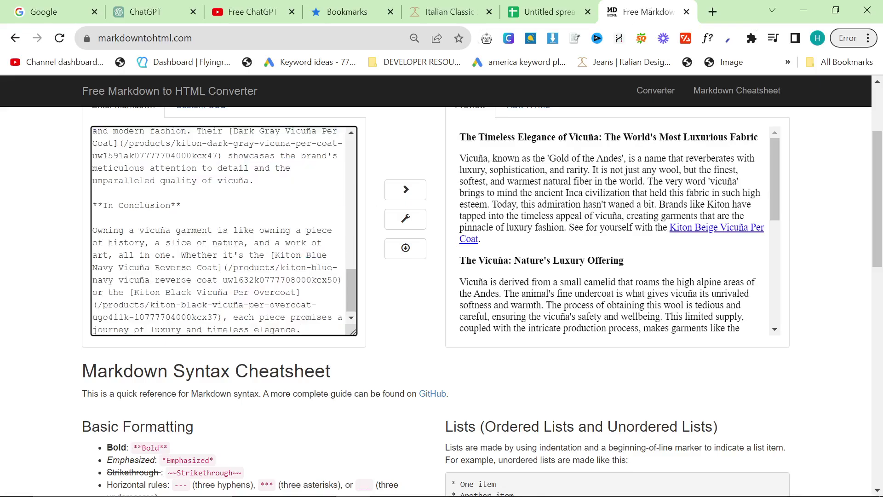
# Scroll through the preview to check the rendered headings and Kiton product links.
pyautogui.scroll(2, 36, 234)
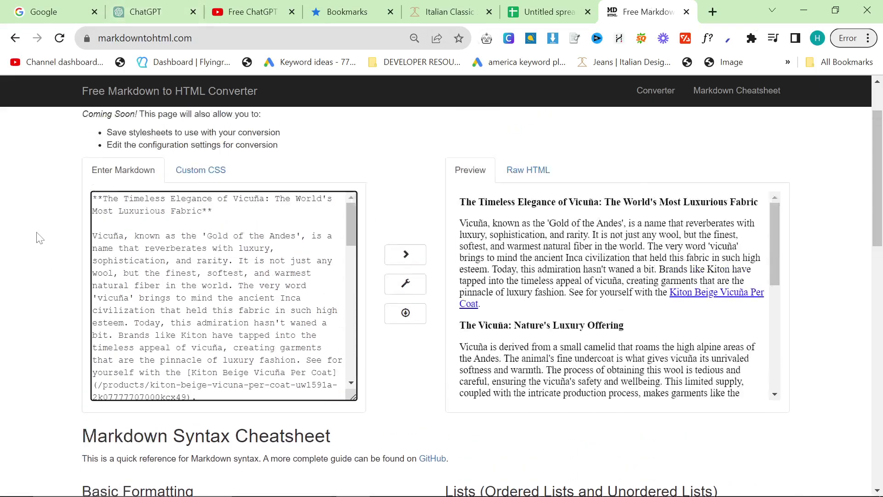
pyautogui.scroll(-2, 37, 234)
pyautogui.scroll(-6, 616, 230)
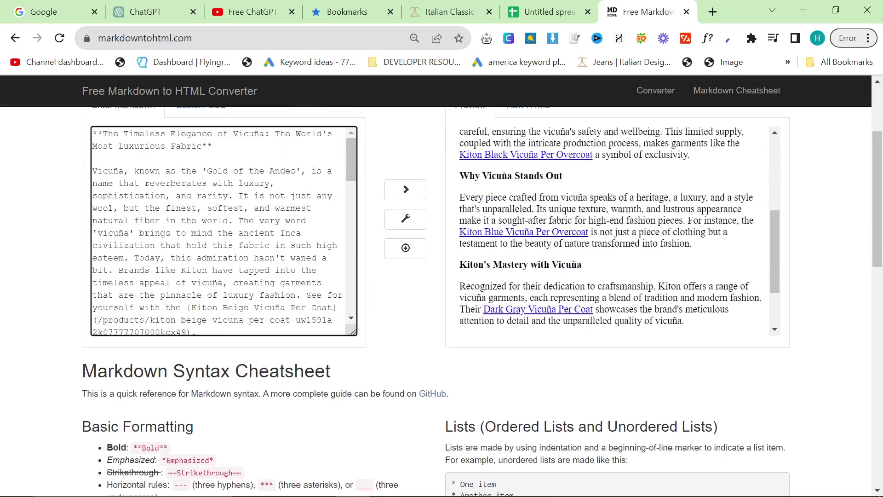
pyautogui.scroll(-10, 224, 230)
pyautogui.scroll(-2, 442, 322)
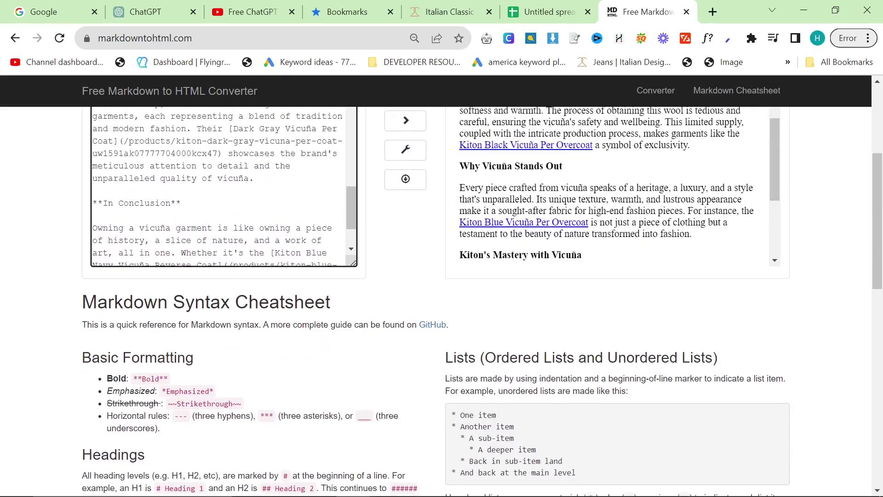
pyautogui.scroll(-4, 442, 322)
pyautogui.moveTo(83, 342); pyautogui.dragTo(388, 429)
pyautogui.scroll(-5, 420, 396)
pyautogui.scroll(-3, 423, 413)
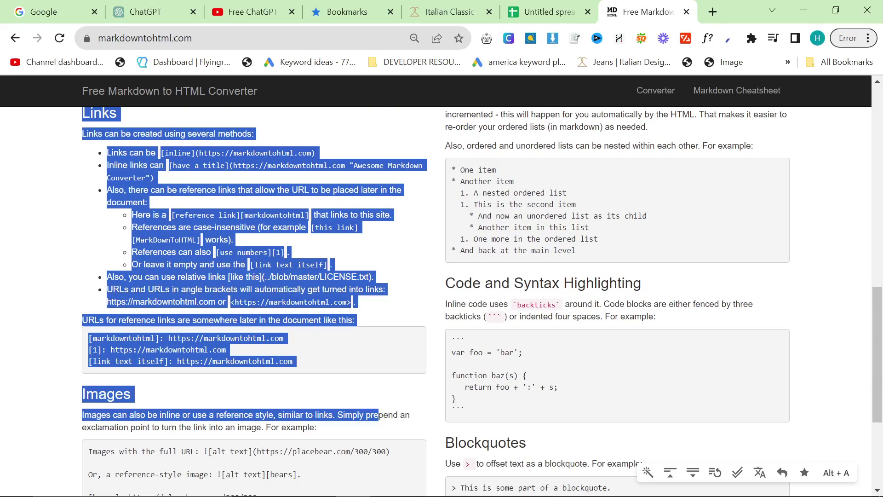
pyautogui.click(389, 429)
pyautogui.scroll(2, 393, 407)
pyautogui.scroll(10, 394, 404)
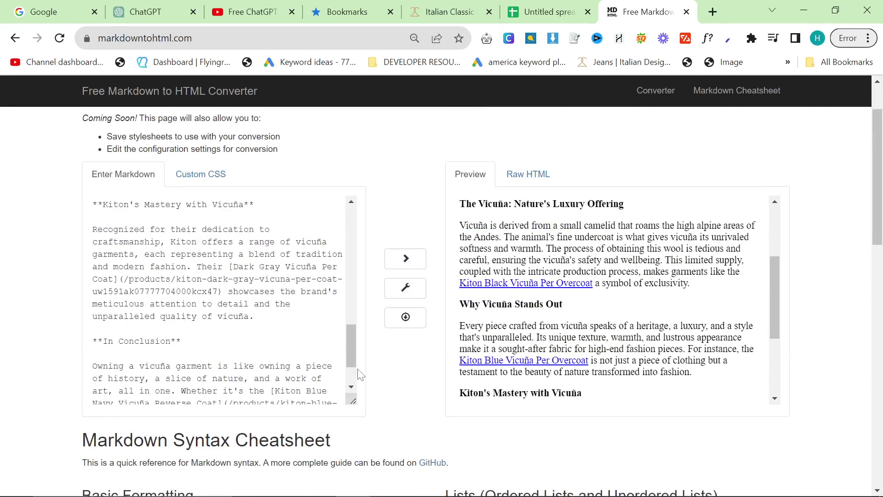
pyautogui.moveTo(354, 343); pyautogui.dragTo(352, 226)
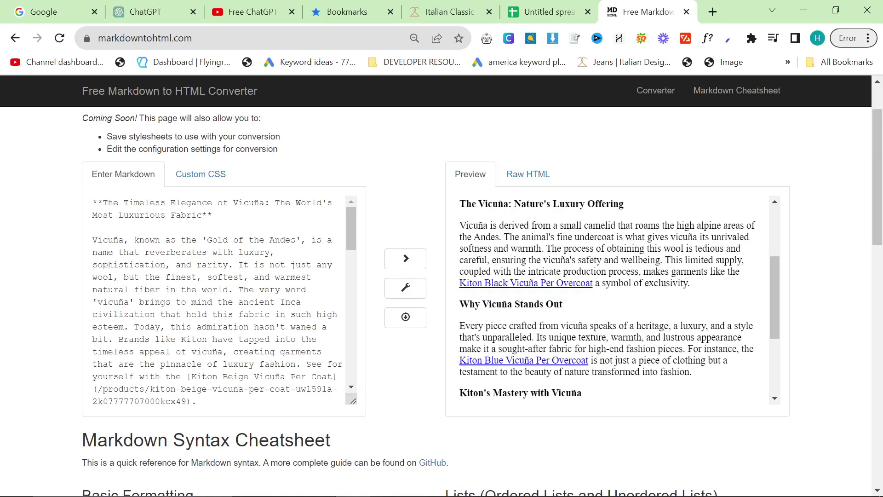
# Turn the article's title line into a # heading, removing its bold asterisks.
pyautogui.tripleClick(188, 202)
pyautogui.press('Left')
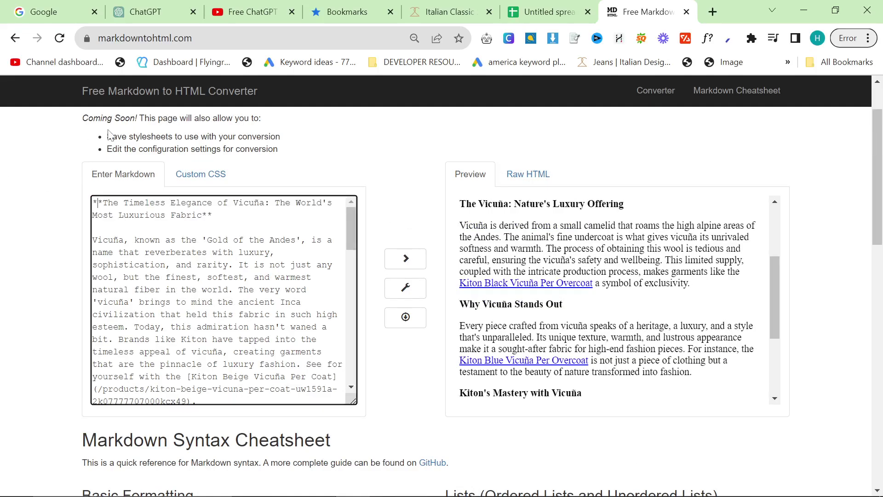
pyautogui.press('Delete')
pyautogui.write('##')
pyautogui.press('Down')
pyautogui.press('End')
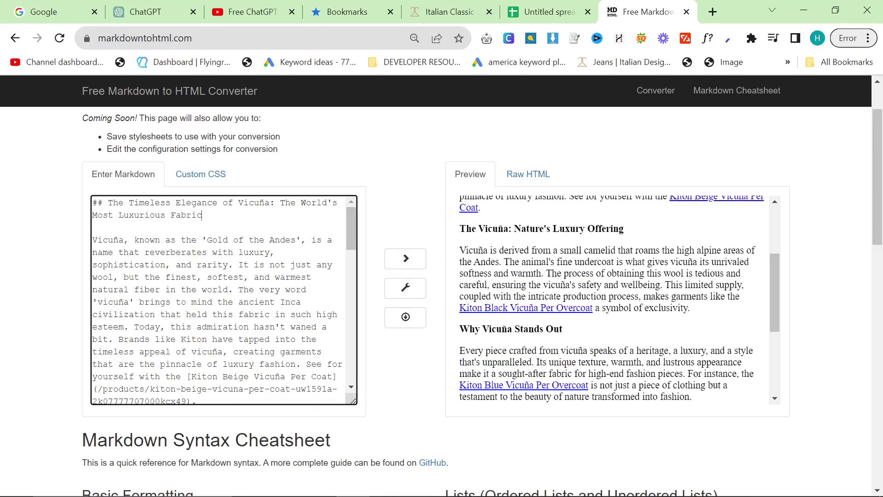
# Prefix ## to the following section headings, including Why Vicuña Stands Out.
pyautogui.press('Down')
pyautogui.press('Down')
pyautogui.press('Down')
pyautogui.press('Down')
pyautogui.press('Down')
pyautogui.press('Down')
pyautogui.press('Down')
pyautogui.press('Down')
pyautogui.press('Down')
pyautogui.press('Down')
pyautogui.press('Down')
pyautogui.press('Down')
pyautogui.press('Down')
pyautogui.press('Down')
pyautogui.press('Down')
pyautogui.press('Down')
pyautogui.press('Down')
pyautogui.press('Home')
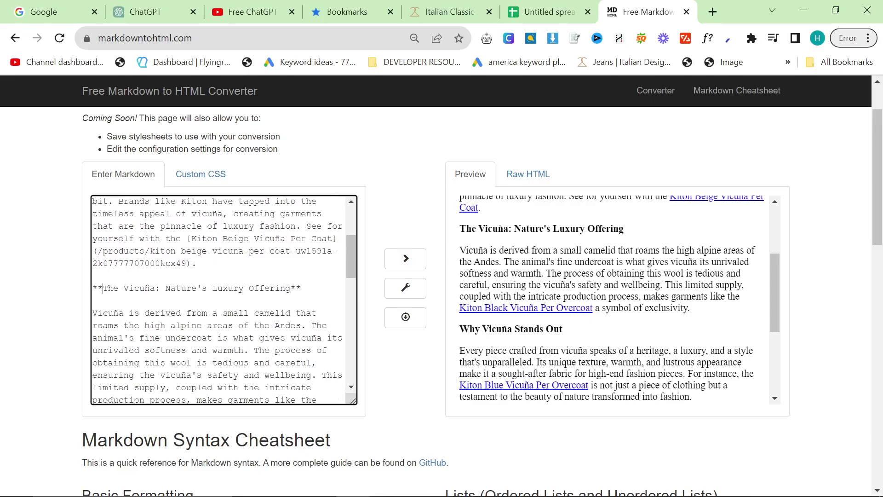
pyautogui.write('##')
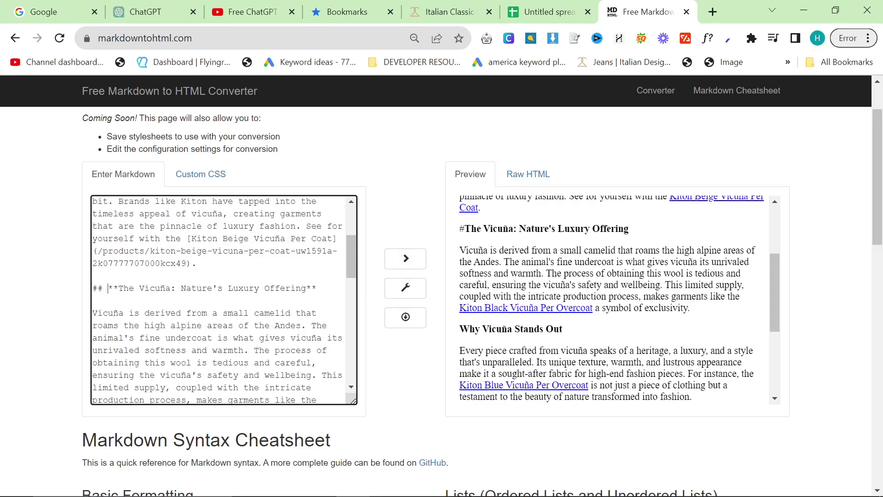
pyautogui.press('Down')
pyautogui.press('Down')
pyautogui.press('Down')
pyautogui.press('Down')
pyautogui.press('Down')
pyautogui.press('Down')
pyautogui.press('Down')
pyautogui.press('Down')
pyautogui.press('Down')
pyautogui.press('Down')
pyautogui.press('Down')
pyautogui.press('Down')
pyautogui.press('Down')
pyautogui.press('Down')
pyautogui.press('Down')
pyautogui.press('Down')
pyautogui.press('Down')
pyautogui.press('Down')
pyautogui.press('Down')
pyautogui.press('Down')
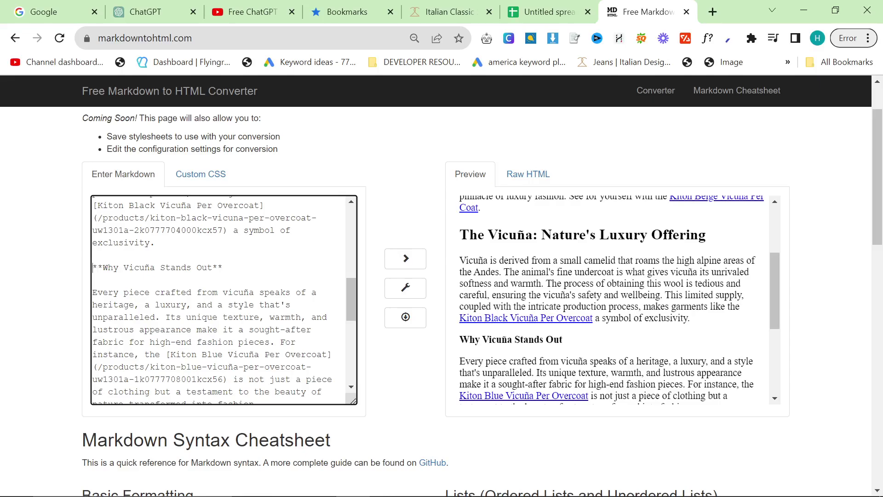
pyautogui.write('##')
pyautogui.press('Down')
pyautogui.press('Down')
pyautogui.press('Down')
pyautogui.press('Down')
pyautogui.press('Down')
pyautogui.press('Down')
pyautogui.press('Down')
pyautogui.press('Down')
pyautogui.press('Down')
pyautogui.press('Down')
pyautogui.press('Down')
pyautogui.press('Down')
pyautogui.press('Down')
pyautogui.press('Down')
pyautogui.press('Down')
pyautogui.press('Down')
pyautogui.press('Down')
pyautogui.press('Down')
pyautogui.press('Down')
pyautogui.press('Down')
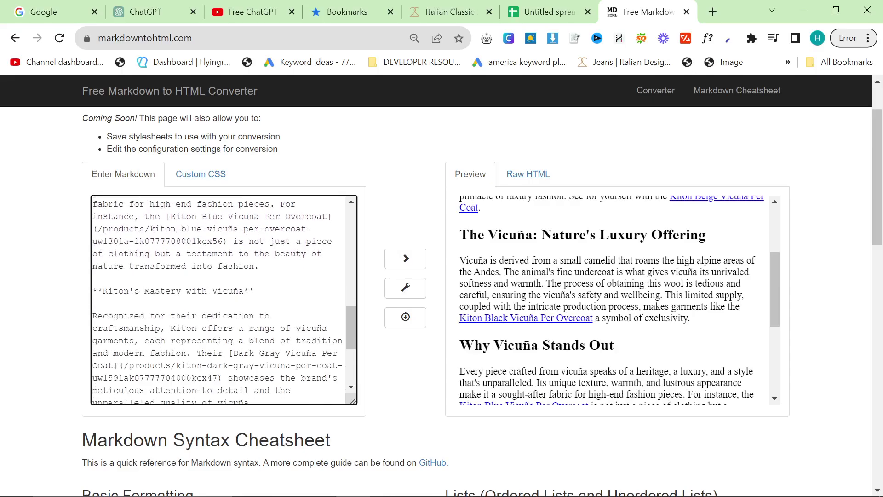
pyautogui.write('##')
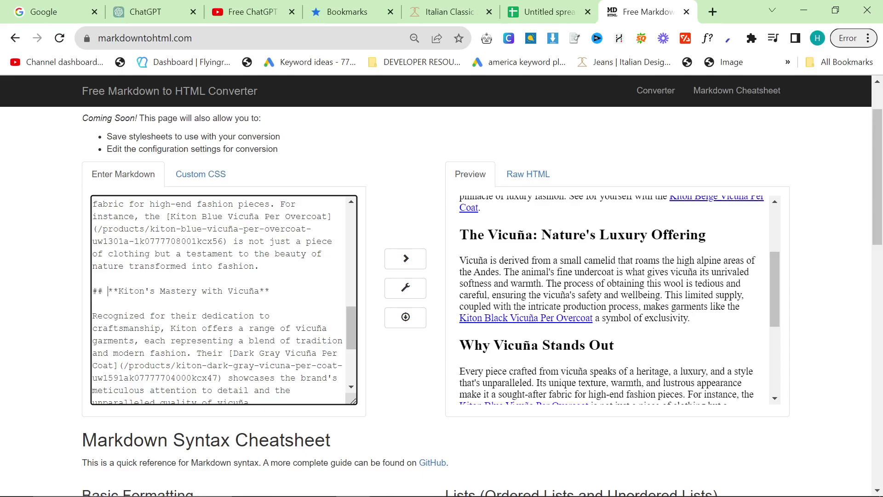
# Make In Conclusion an H2 heading by adding ## before it.
pyautogui.hotkey('shift', 'Home')
pyautogui.press('Down')
pyautogui.press('Down')
pyautogui.press('Down')
pyautogui.press('Down')
pyautogui.press('Down')
pyautogui.press('Down')
pyautogui.press('Down')
pyautogui.press('Down')
pyautogui.press('Down')
pyautogui.press('Down')
pyautogui.press('Down')
pyautogui.press('Down')
pyautogui.press('Down')
pyautogui.press('Down')
pyautogui.press('Down')
pyautogui.press('Down')
pyautogui.press('Down')
pyautogui.press('Down')
pyautogui.press('Down')
pyautogui.press('Down')
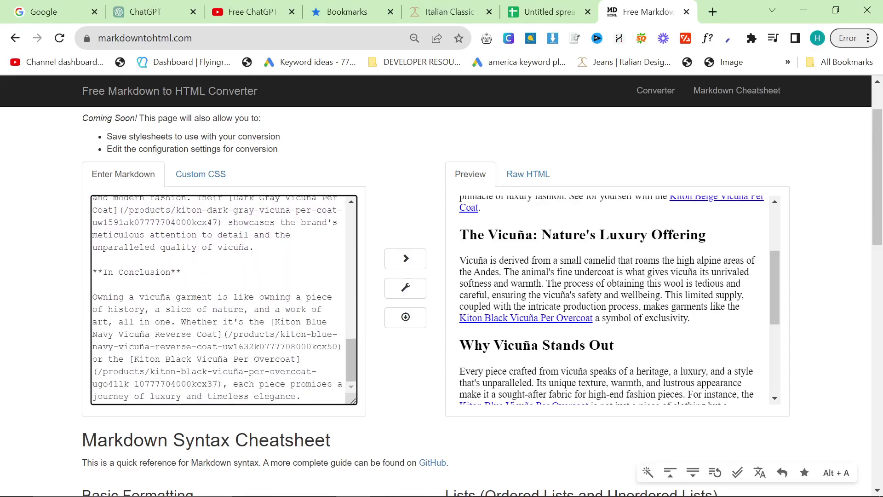
pyautogui.click(93, 272)
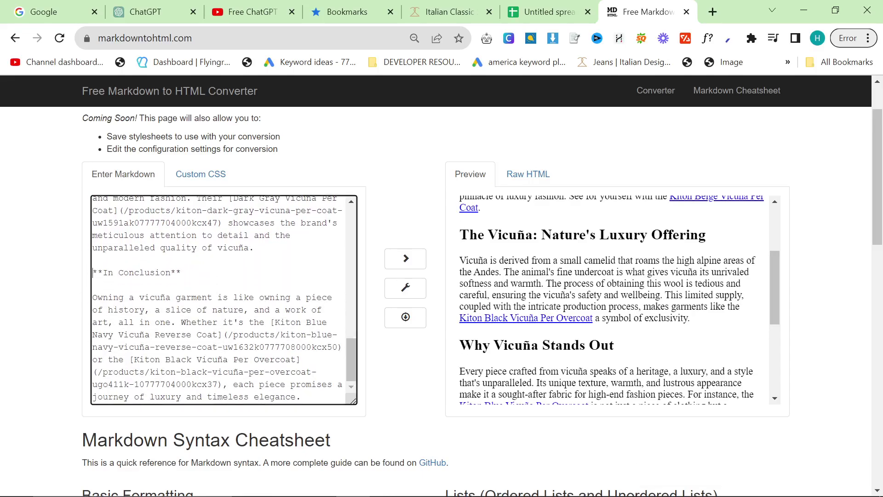
pyautogui.write('##')
pyautogui.scroll(3, 93, 272)
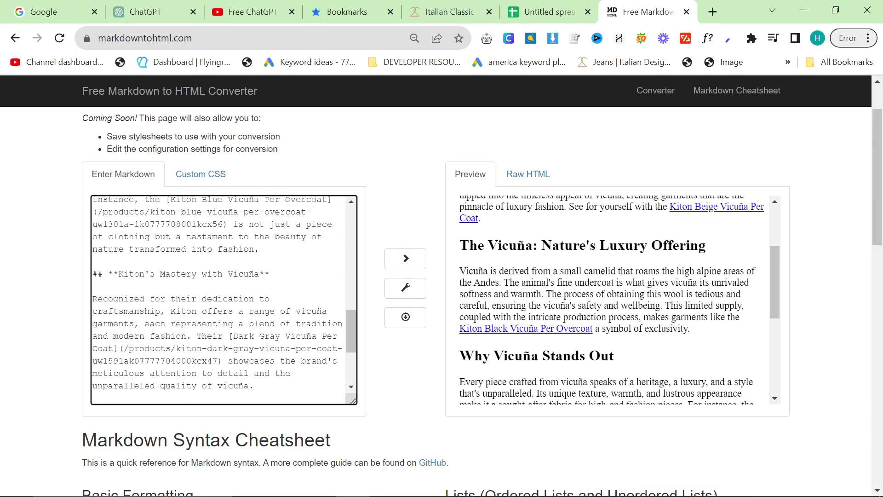
pyautogui.hotkey('ctrl', 'a')
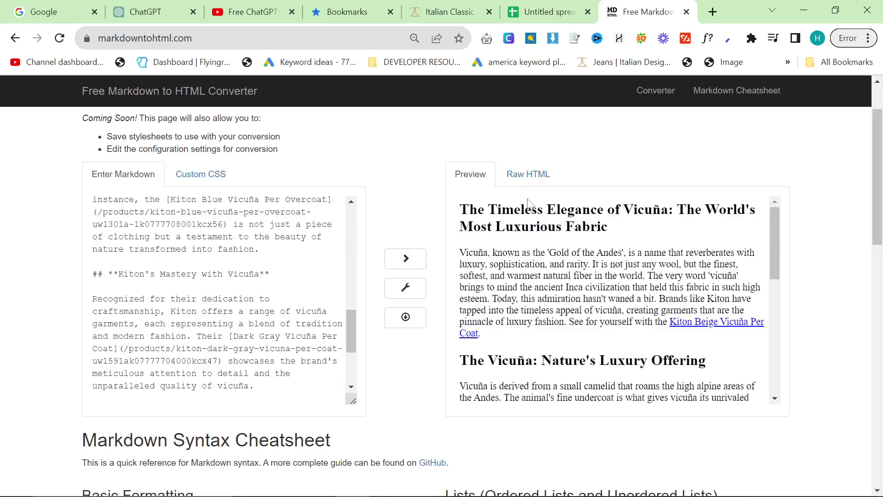
pyautogui.click(528, 175)
pyautogui.hotkey('ctrl', 'a')
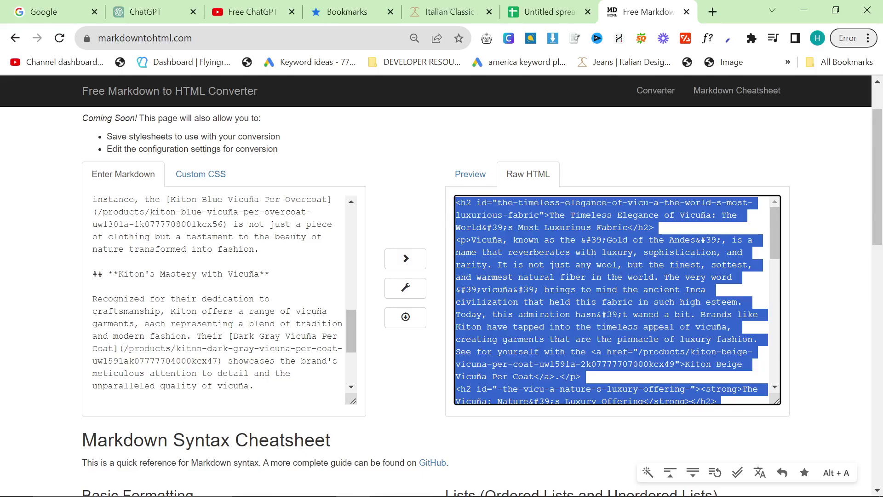
pyautogui.click(470, 175)
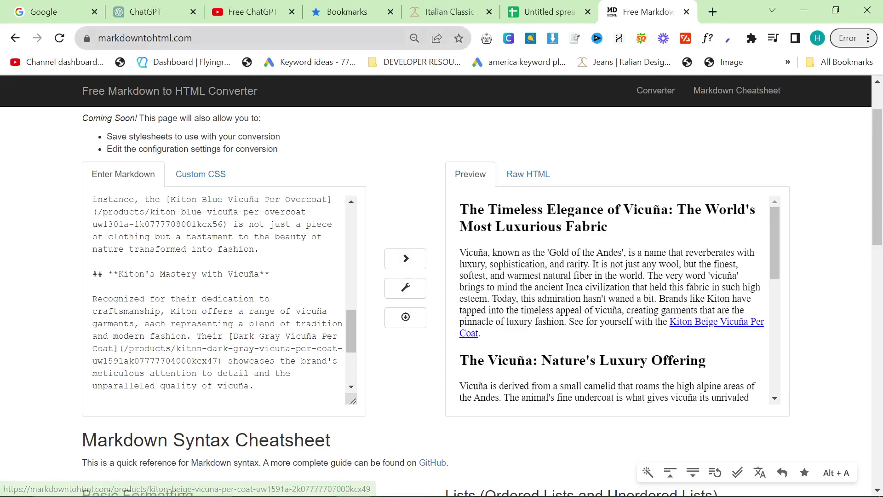
pyautogui.click(138, 38)
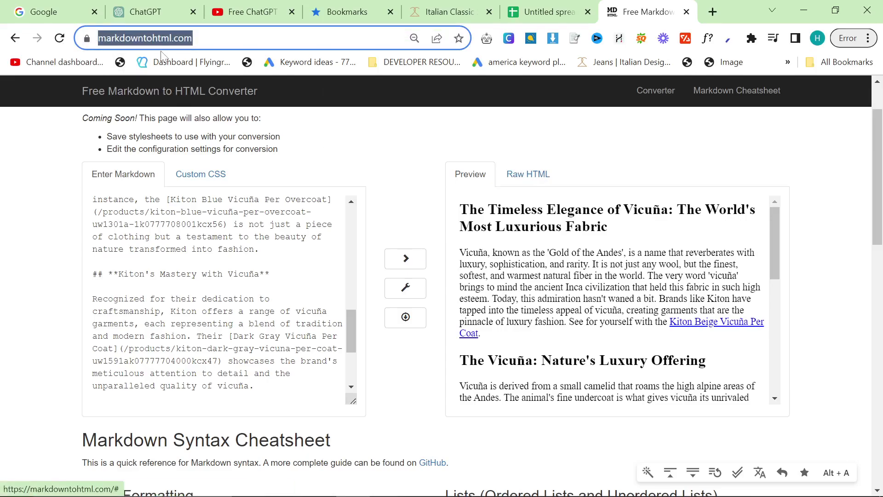
pyautogui.click(696, 333)
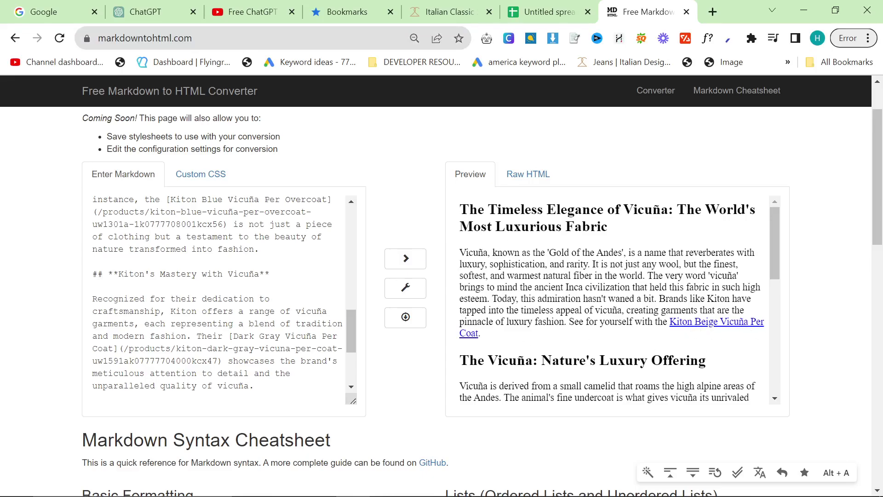
# Switch the converter output to Raw HTML and look over the code.
pyautogui.click(528, 174)
pyautogui.scroll(2, 579, 255)
pyautogui.scroll(-3, 598, 359)
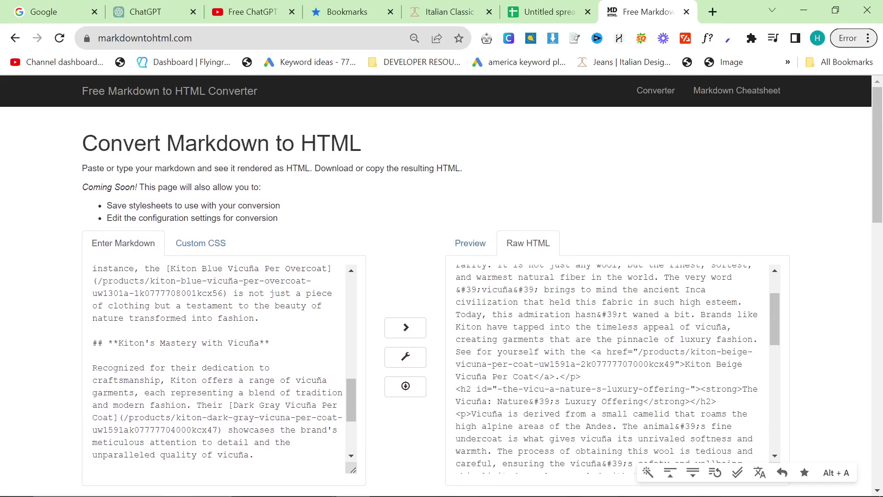
pyautogui.hotkey('ctrl', 'a')
pyautogui.click(598, 363)
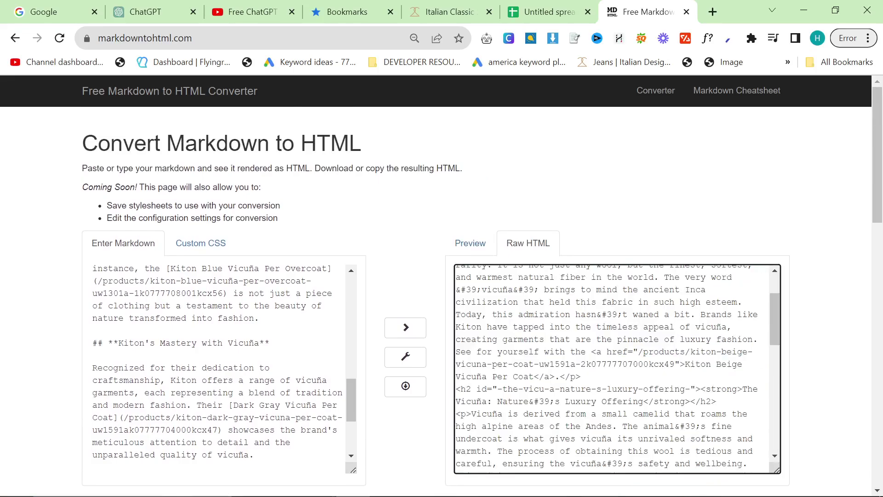
# Select the Kiton Beige Vicuña Per Coat link's <a href> tag to inspect its /products/ path.
pyautogui.moveTo(592, 351); pyautogui.dragTo(580, 376)
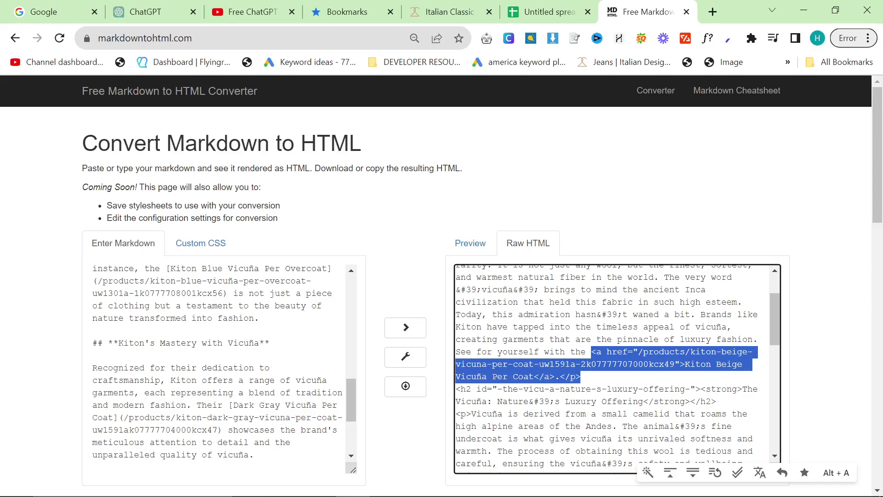
pyautogui.moveTo(170, 38); pyautogui.dragTo(130, 39)
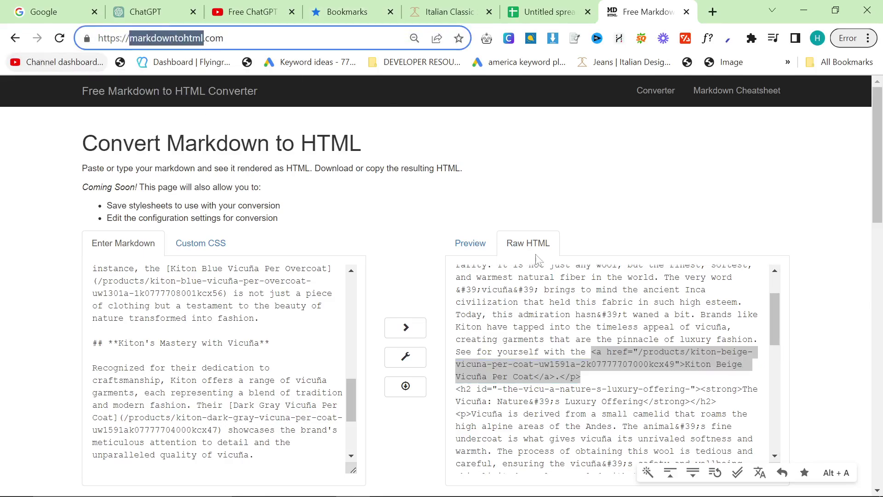
pyautogui.click(540, 276)
pyautogui.moveTo(543, 338); pyautogui.dragTo(501, 388)
pyautogui.moveTo(581, 376)
pyautogui.mouseDown()
pyautogui.moveTo(581, 352)
pyautogui.moveTo(581, 376)
pyautogui.mouseUp()
pyautogui.click(581, 352)
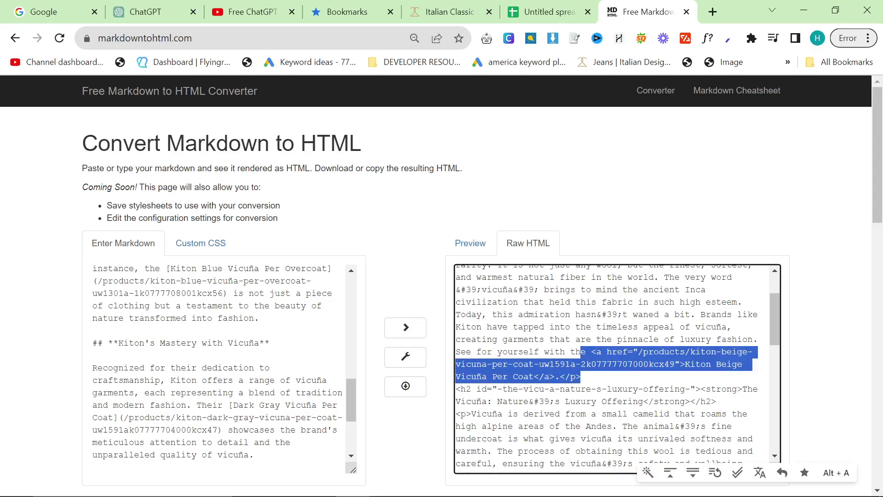
pyautogui.scroll(10, 223, 368)
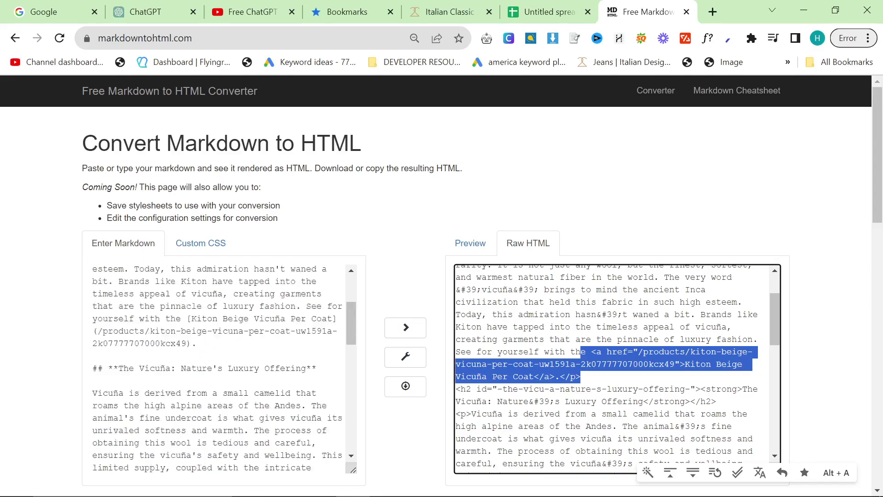
pyautogui.click(401, 212)
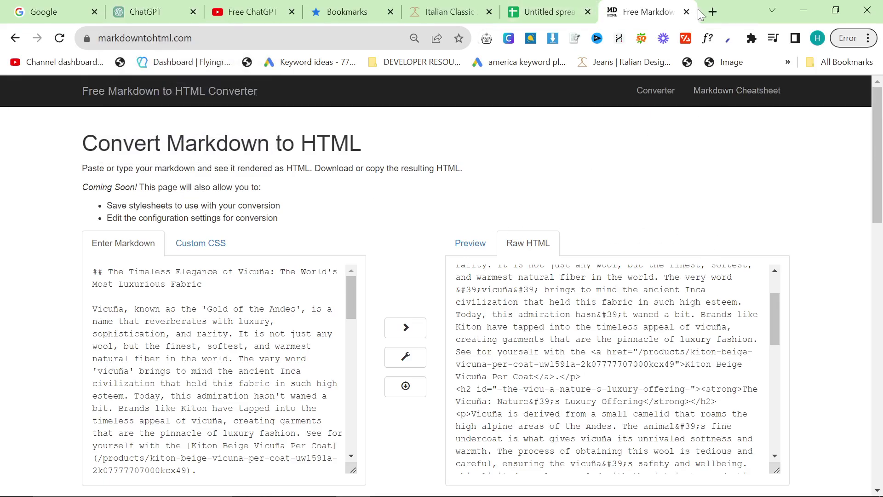
# Search Google for site:2men.it in a new tab.
pyautogui.click(713, 11)
pyautogui.write('site:2men.it')
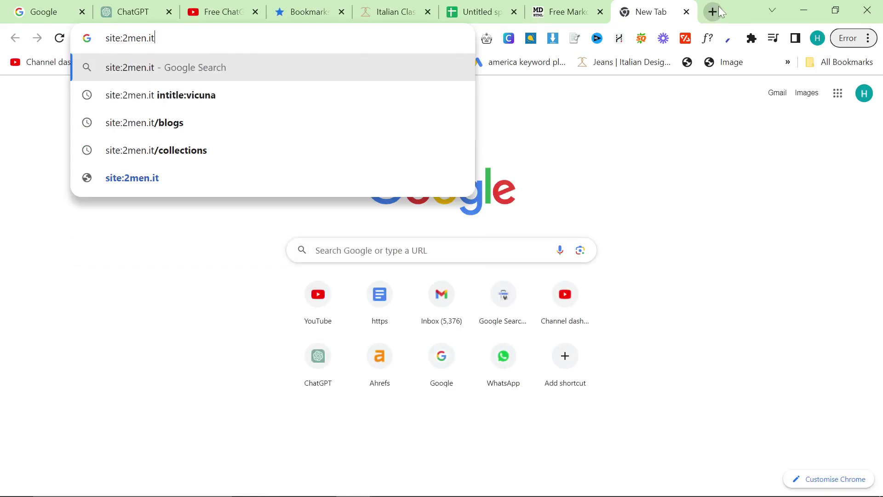
pyautogui.press('Return')
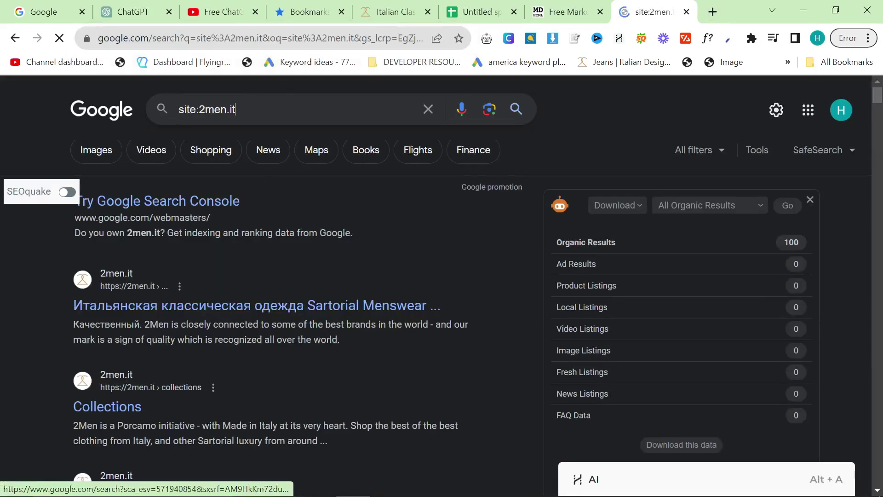
# Narrow the search with intitle:sweater and scroll through the sweater product results.
pyautogui.click(254, 110)
pyautogui.write('intitle:sweater')
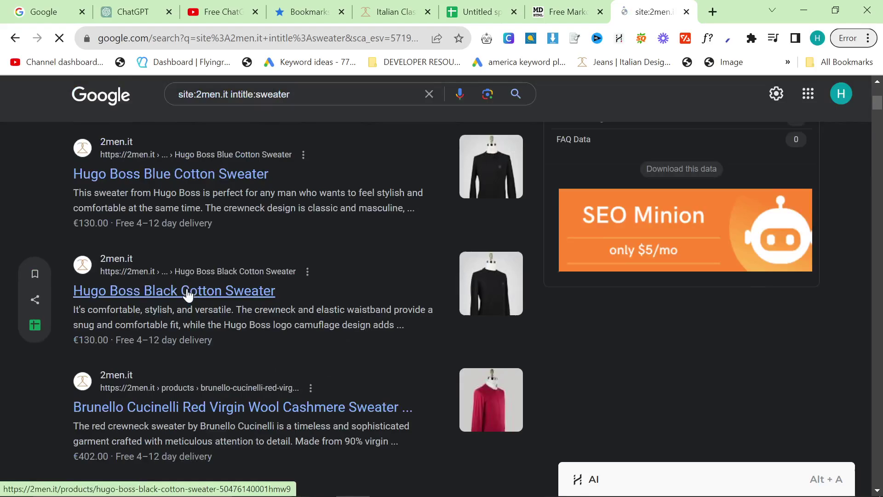
pyautogui.scroll(-8, 121, 268)
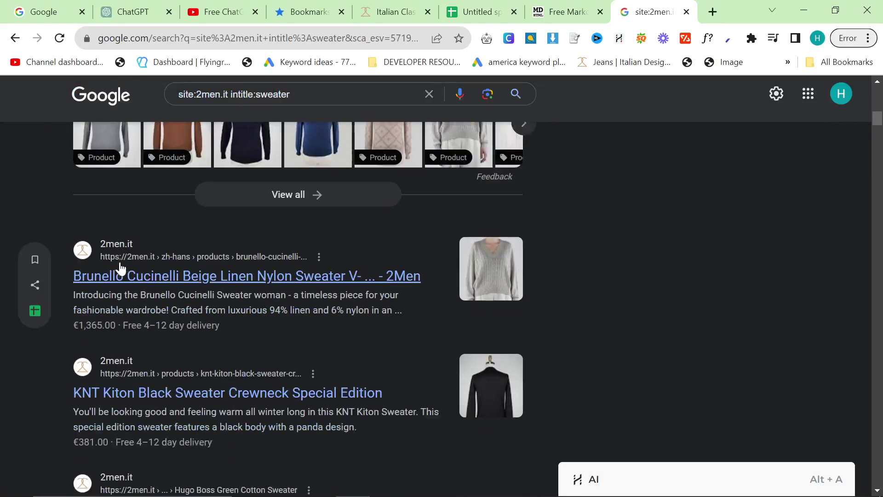
pyautogui.scroll(-20, 172, 258)
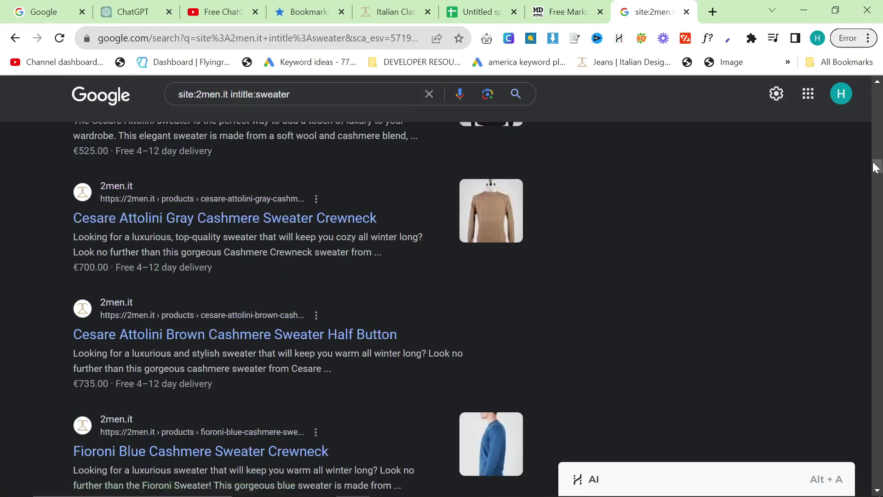
pyautogui.scroll(-20, 876, 167)
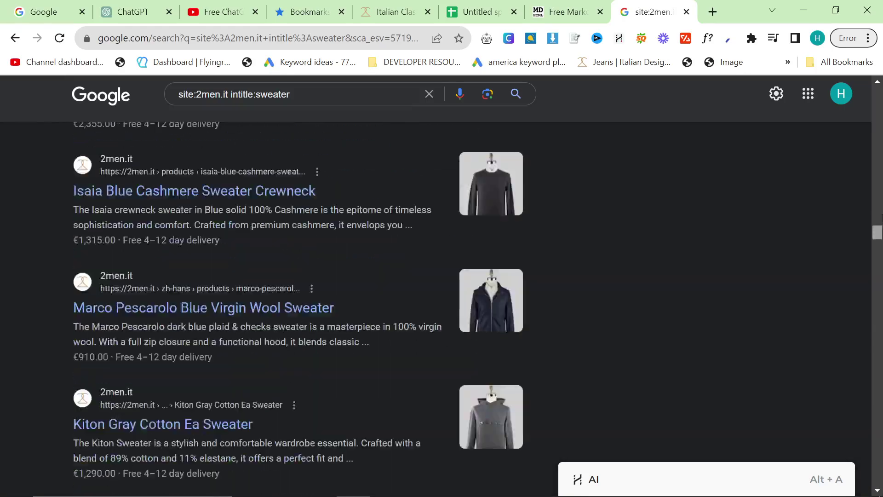
pyautogui.scroll(20, 875, 166)
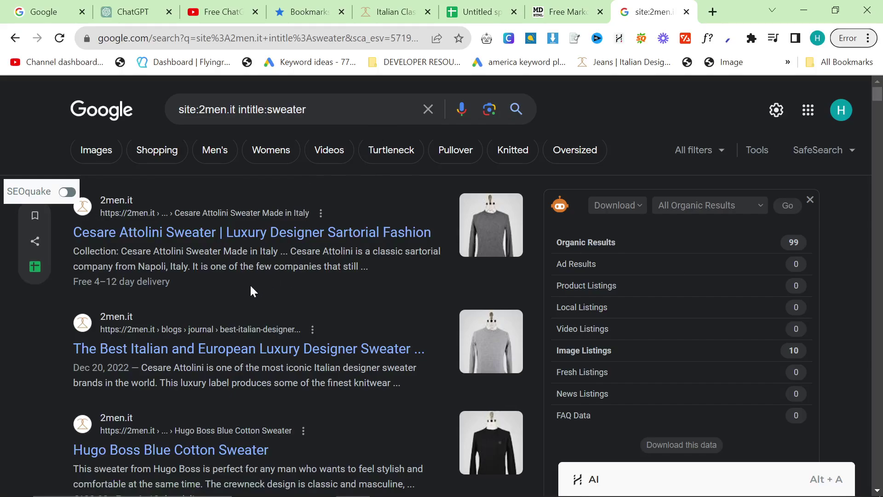
pyautogui.scroll(-7, 222, 297)
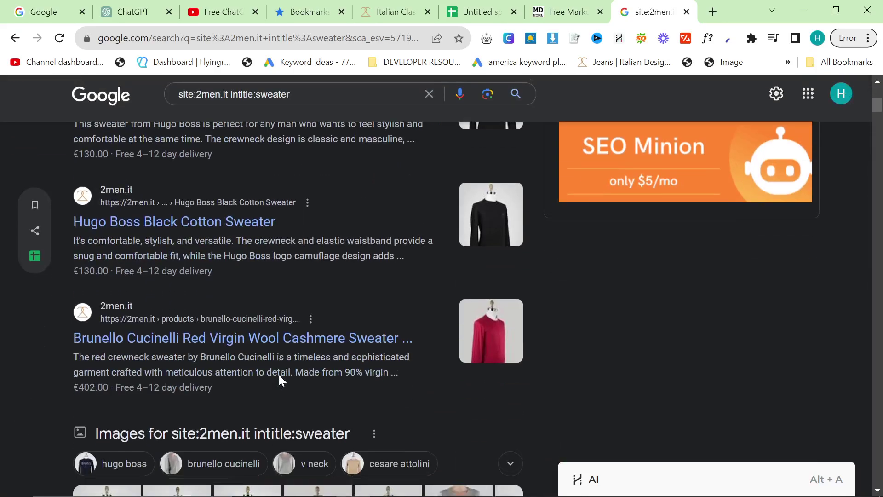
pyautogui.scroll(-4, 278, 377)
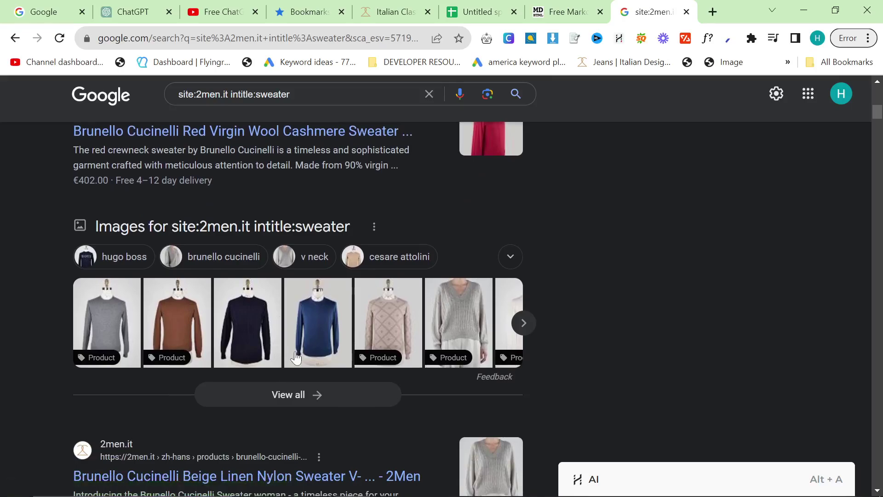